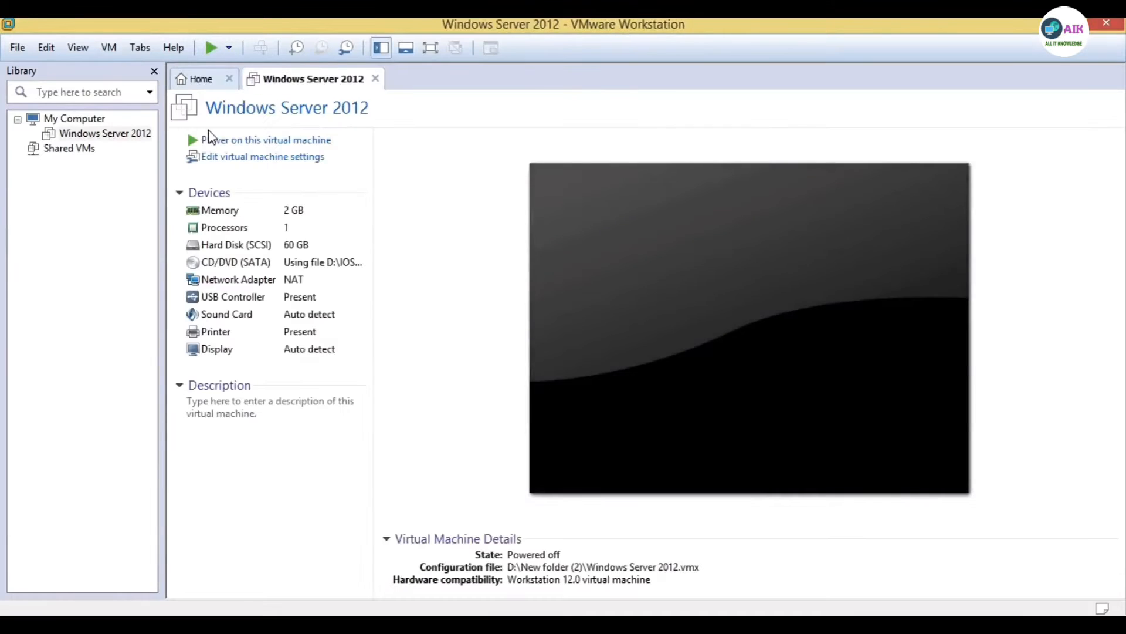
Step: Start a new virtual machine with the Typical configuration and the "I will install the operating system later" option
{"action": "left_click", "coordinate": [195, 78]}
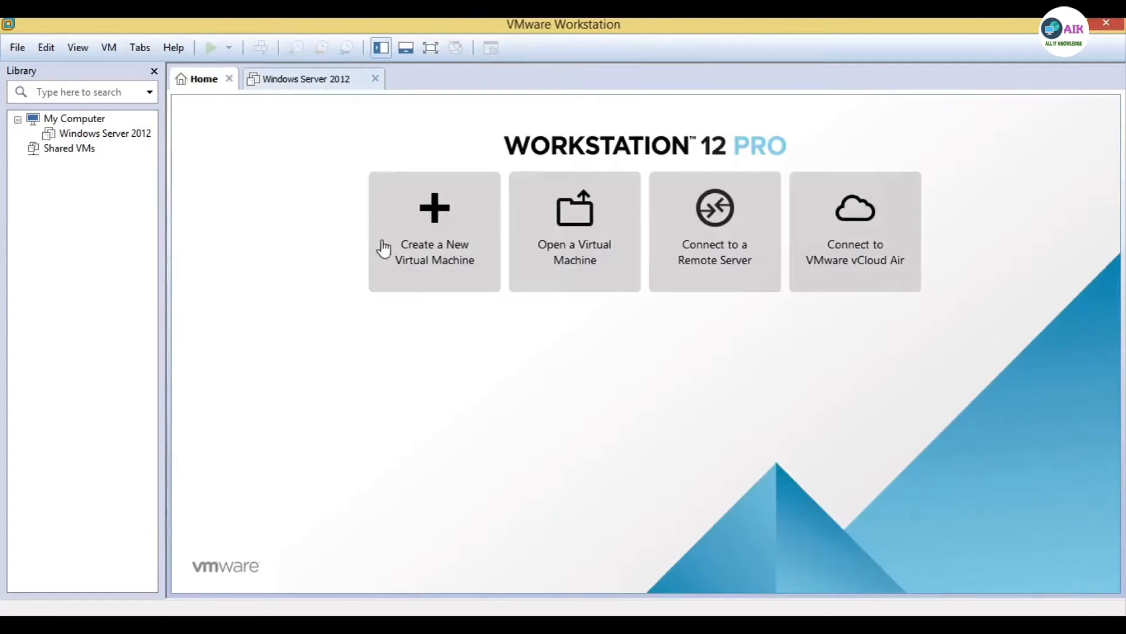
{"action": "left_click", "coordinate": [408, 240]}
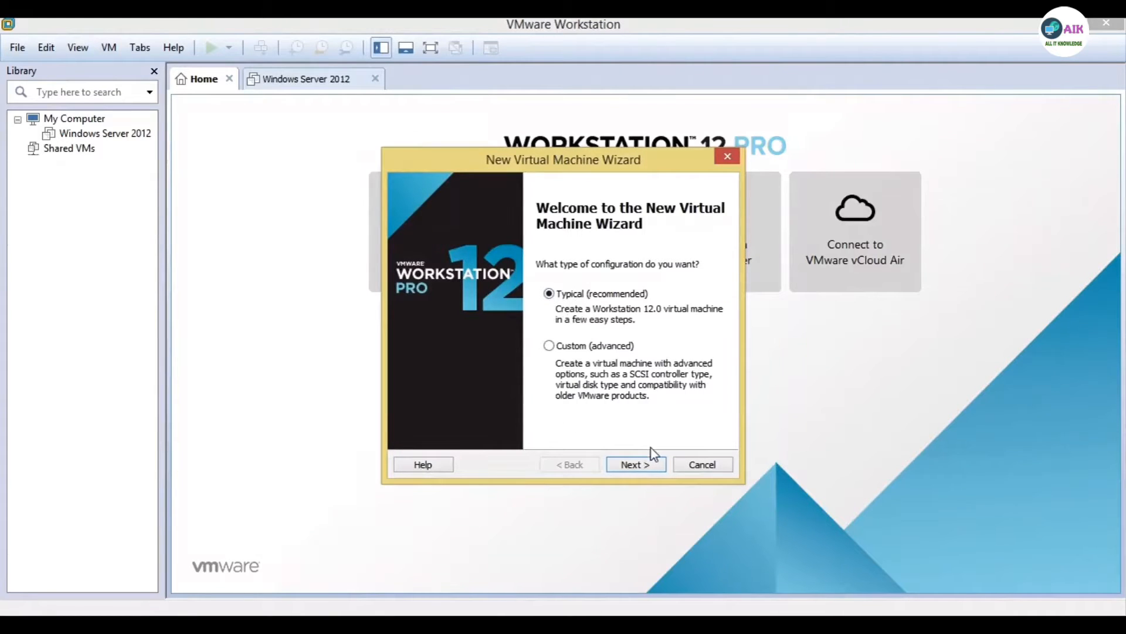
{"action": "left_click", "coordinate": [636, 464]}
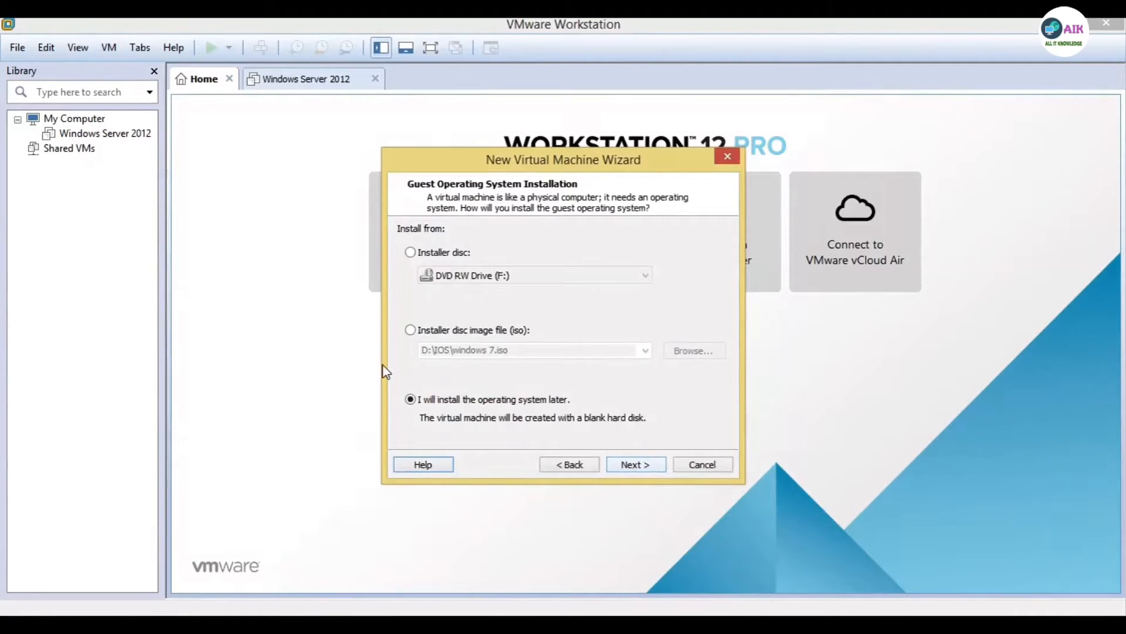
{"action": "left_click", "coordinate": [410, 399]}
{"action": "left_click", "coordinate": [632, 466]}
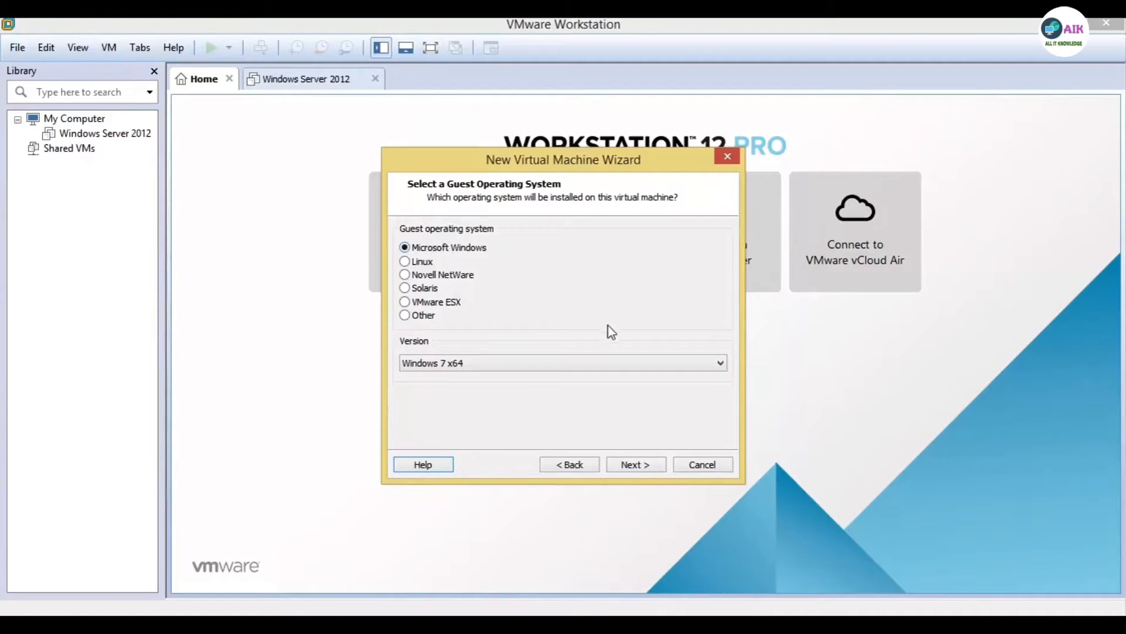
Step: Choose Microsoft Windows as the guest operating system with version Windows 7 x64
{"action": "left_click", "coordinate": [721, 363]}
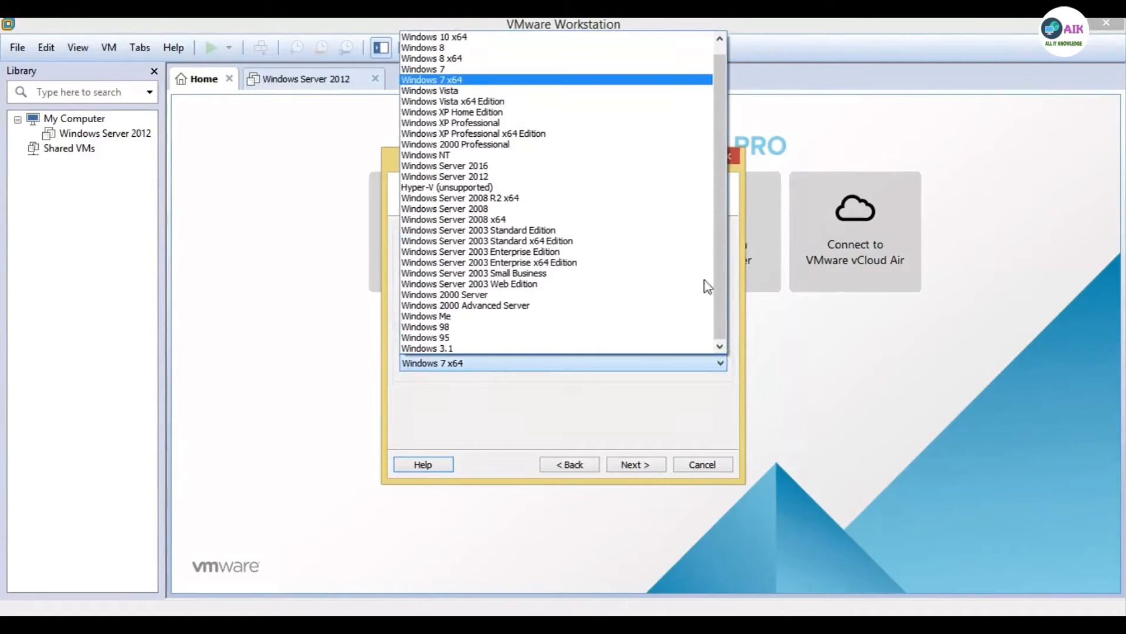
{"action": "left_click", "coordinate": [581, 80]}
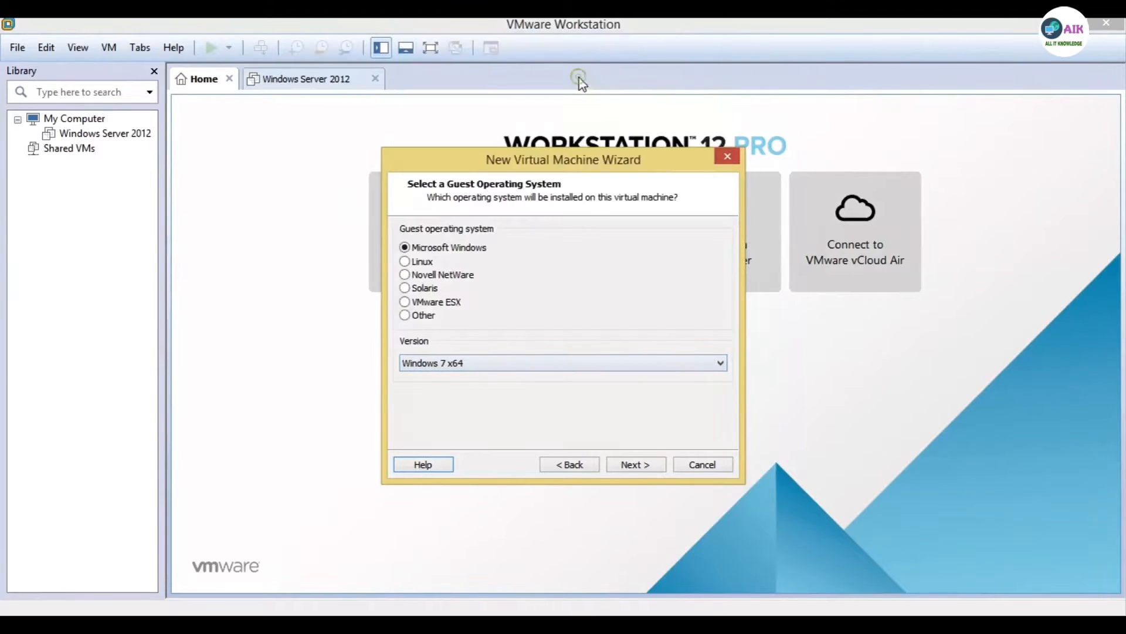
{"action": "left_click", "coordinate": [629, 463]}
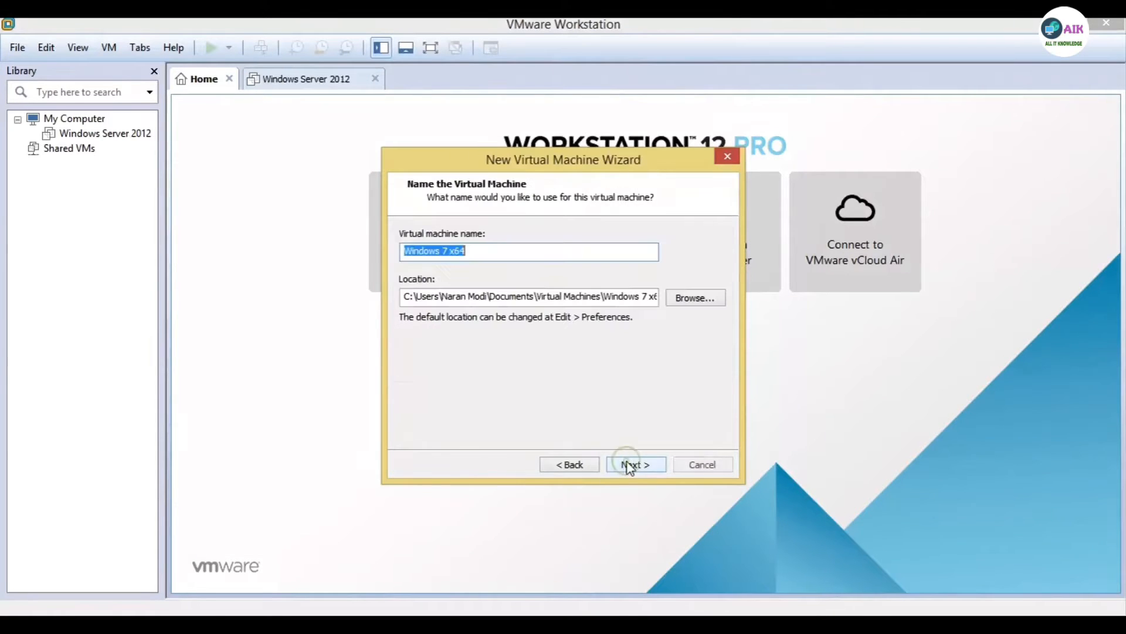
Step: Shorten the virtual machine name to Windows 7
{"action": "left_click", "coordinate": [698, 297]}
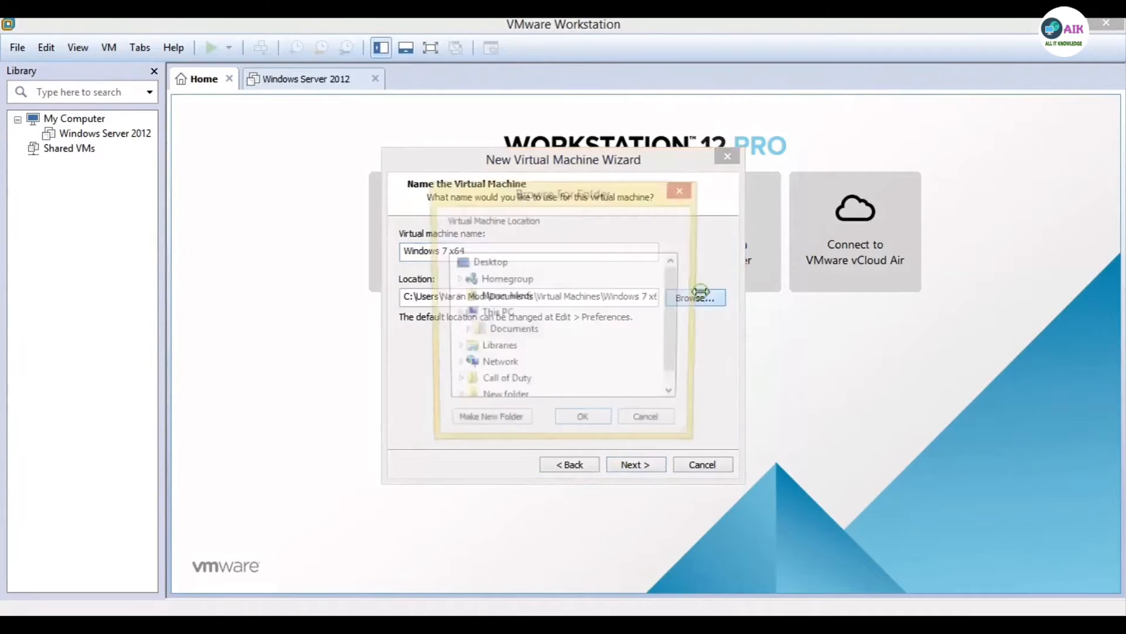
{"action": "left_click", "coordinate": [683, 189]}
{"action": "left_click", "coordinate": [510, 253]}
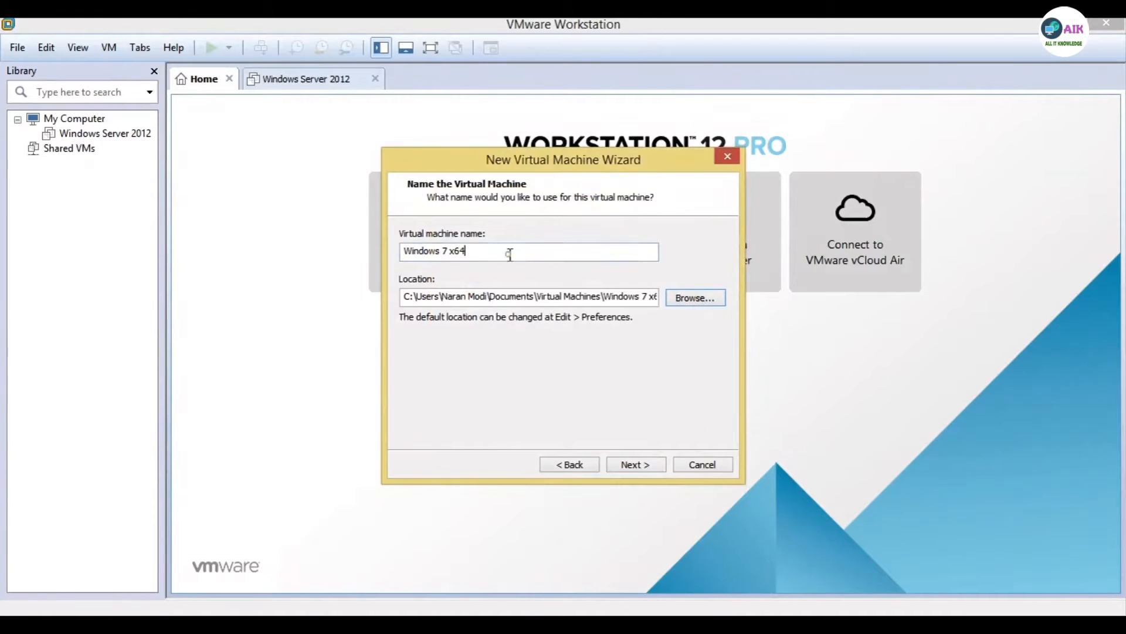
{"action": "key", "text": "BackSpace"}
{"action": "key", "text": "BackSpace"}
{"action": "key", "text": "BackSpace"}
{"action": "key", "text": "BackSpace"}
Step: Create a folder named window7 on Local Disk (D:) and use it as the virtual machine's location
{"action": "left_click", "coordinate": [684, 304]}
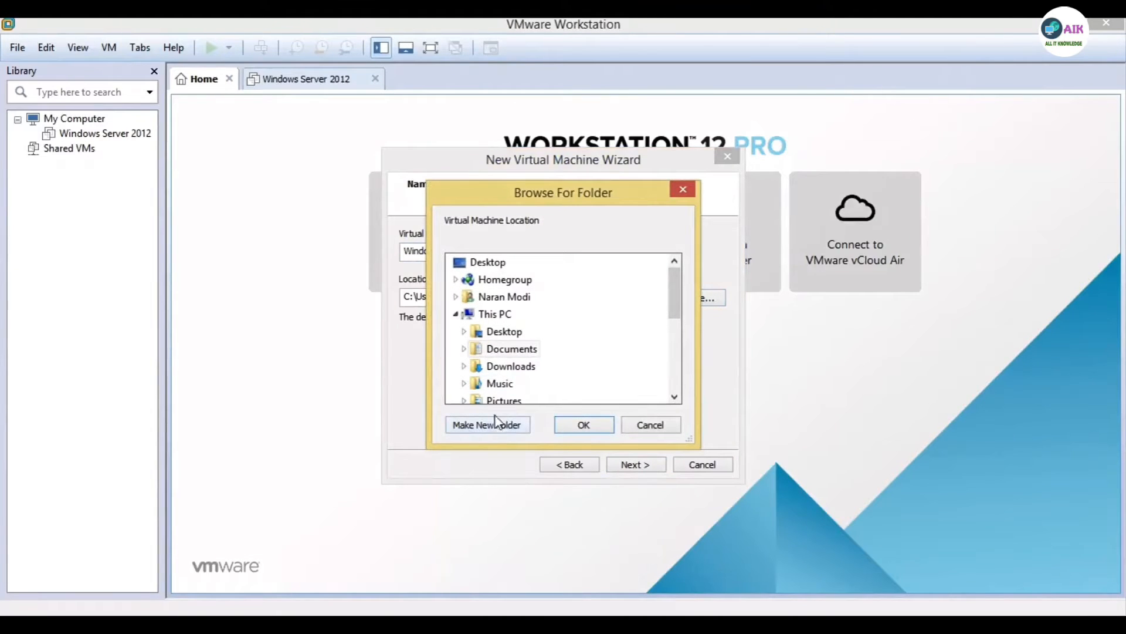
{"action": "scroll", "coordinate": [675, 397], "scroll_direction": "down", "scroll_amount": 5}
{"action": "left_click", "coordinate": [674, 397]}
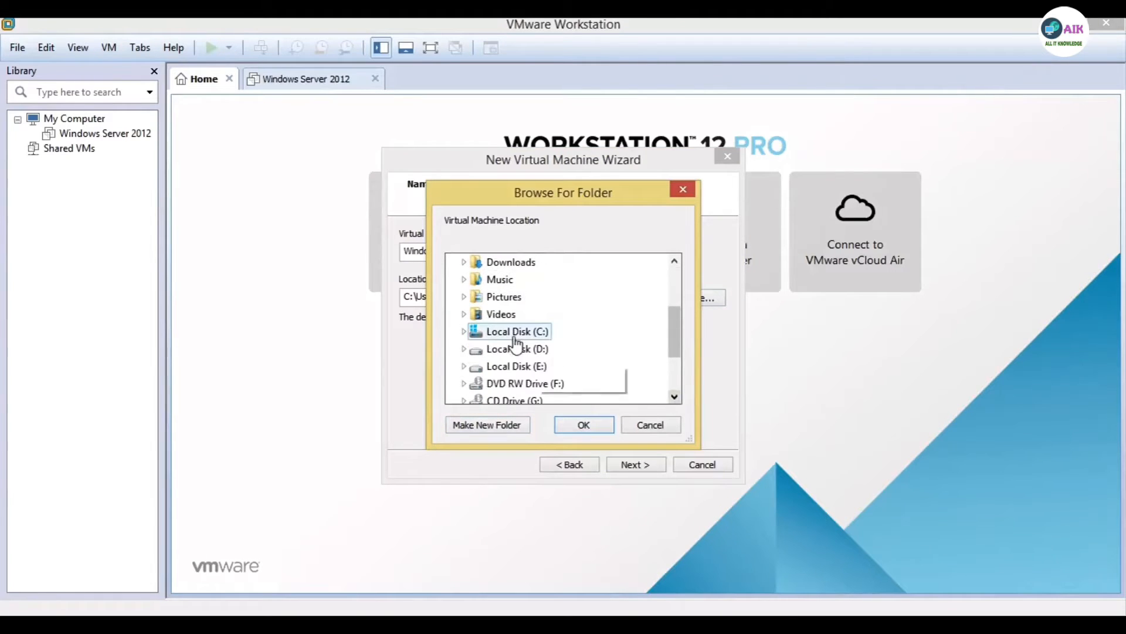
{"action": "double_click", "coordinate": [512, 350]}
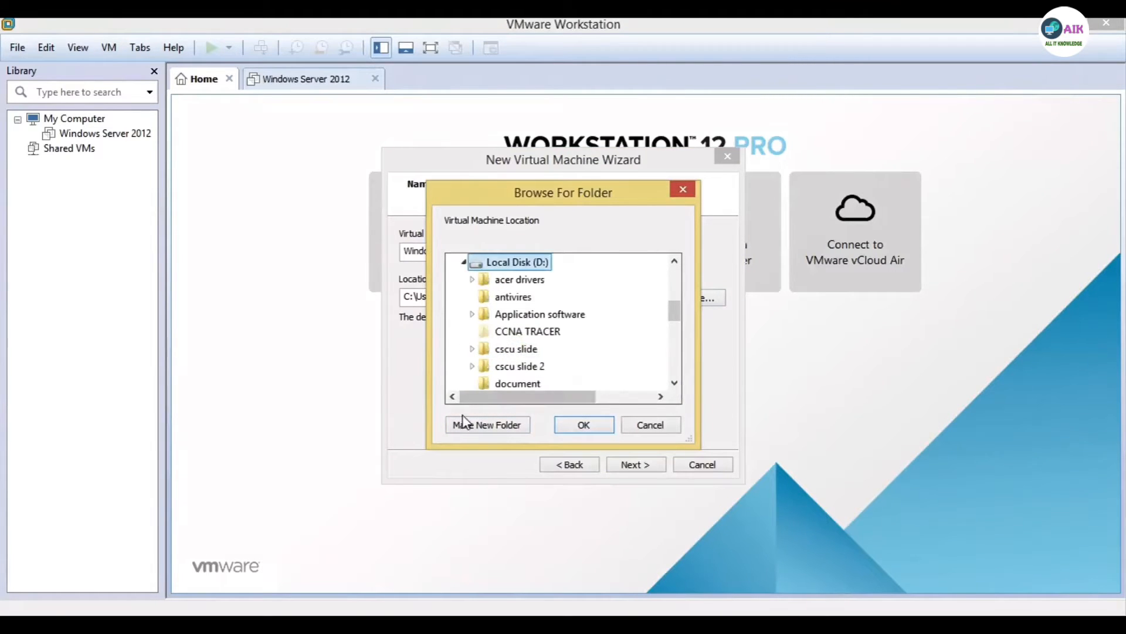
{"action": "left_click", "coordinate": [491, 425]}
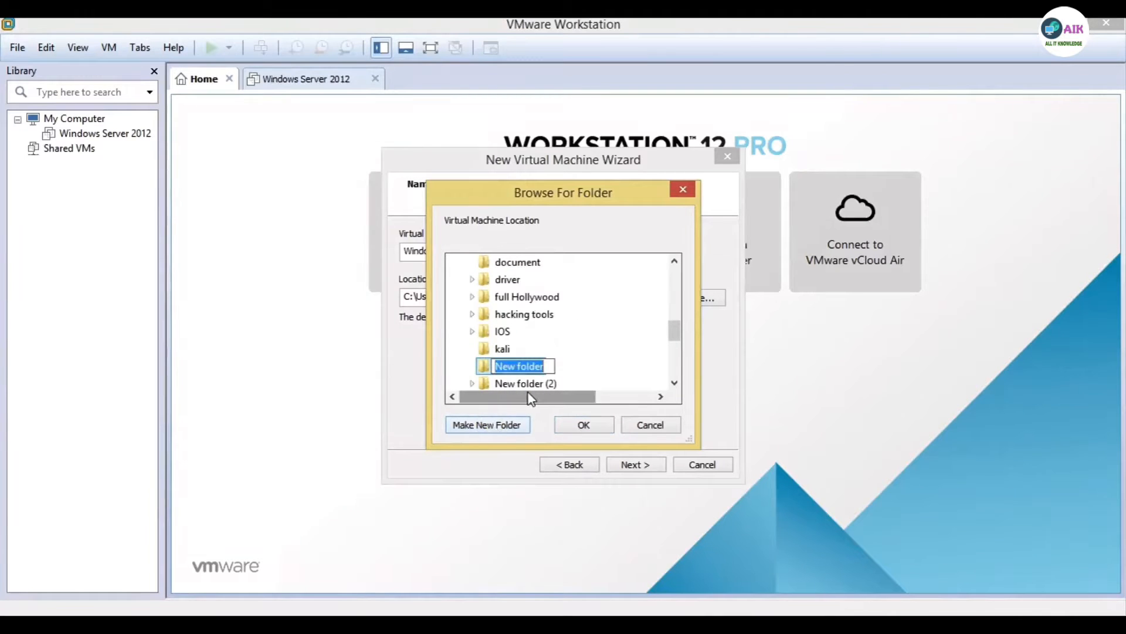
{"action": "key", "text": "BackSpace"}
{"action": "type", "text": "w"}
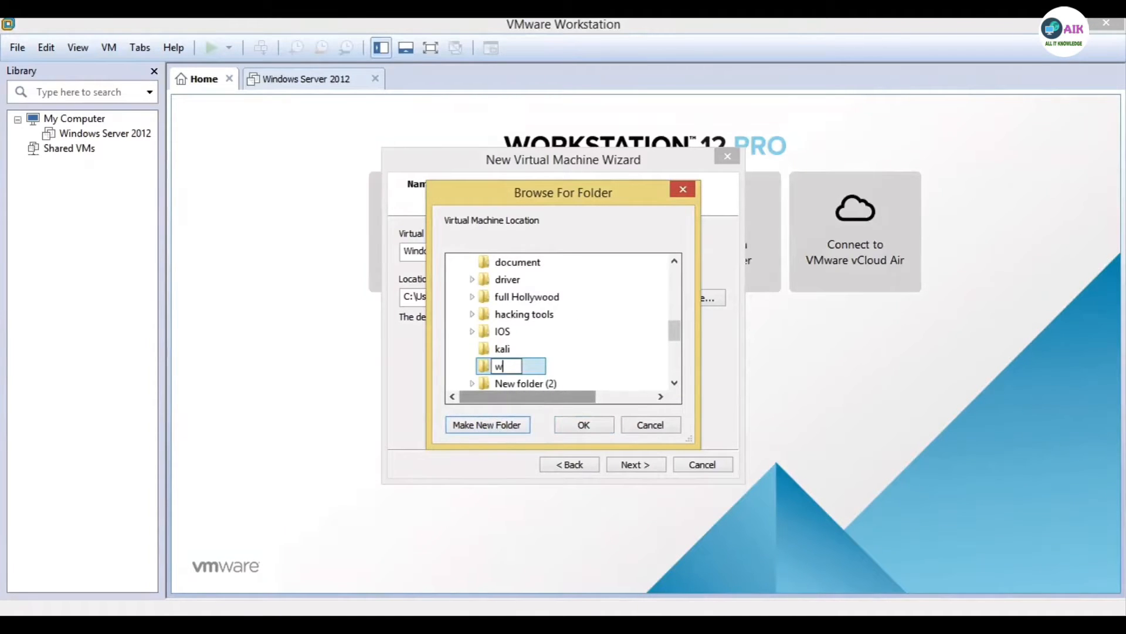
{"action": "type", "text": "indow7"}
{"action": "left_click", "coordinate": [578, 424]}
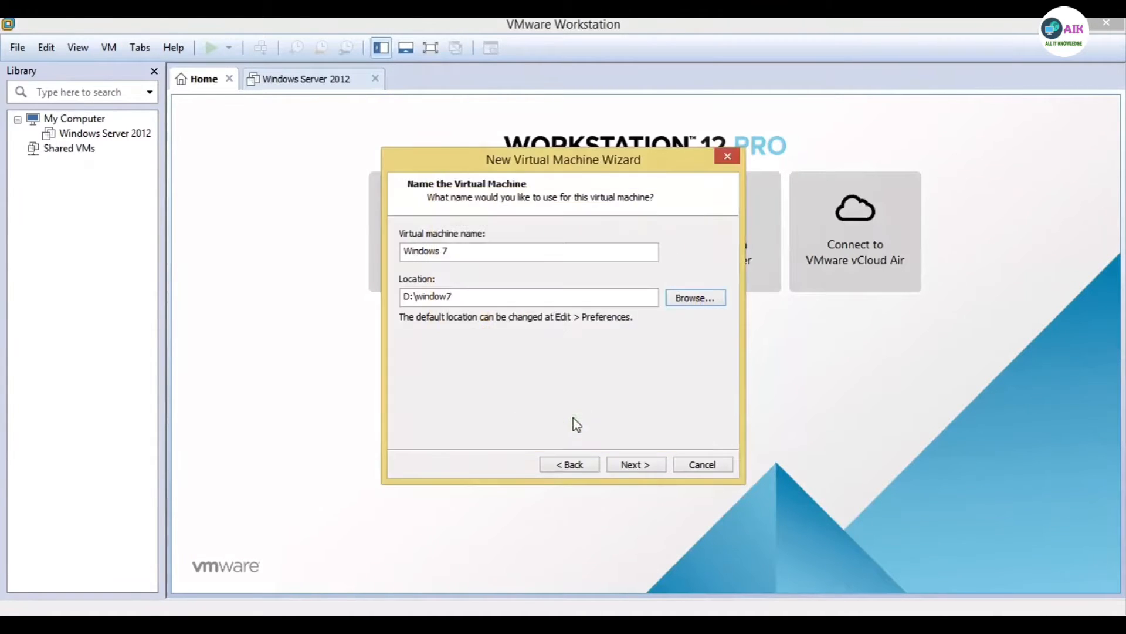
{"action": "left_click", "coordinate": [634, 466]}
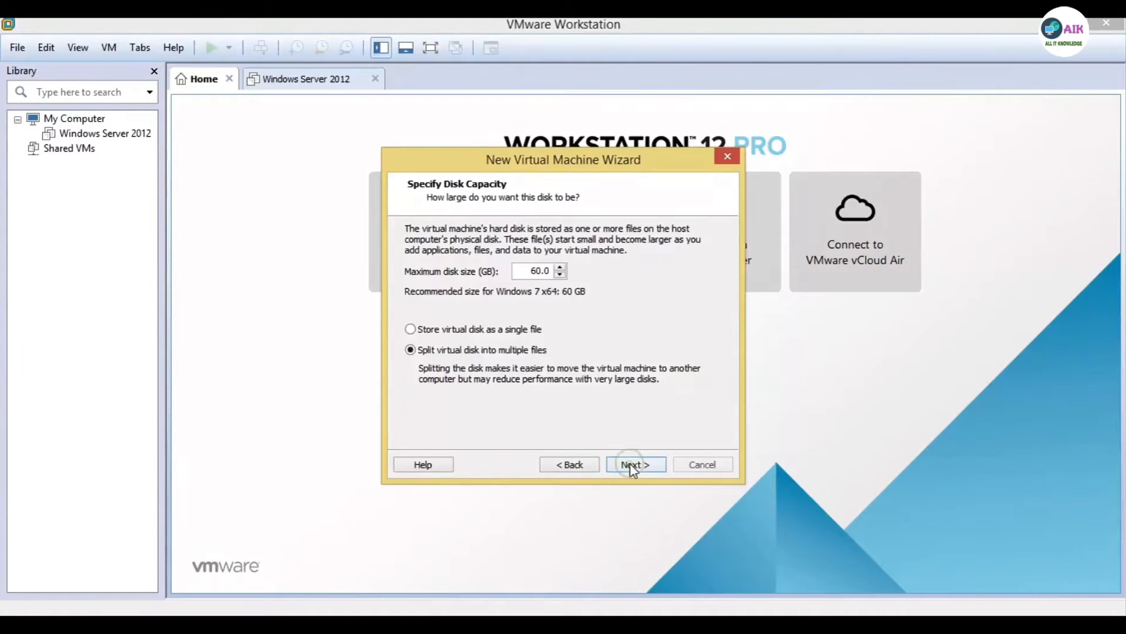
Step: Set the maximum disk size to 50 GB, with the virtual disk split into multiple files
{"action": "left_click", "coordinate": [559, 274]}
{"action": "left_click", "coordinate": [560, 274]}
{"action": "left_click", "coordinate": [559, 274]}
{"action": "left_click", "coordinate": [559, 274]}
{"action": "left_click", "coordinate": [560, 274]}
{"action": "left_click", "coordinate": [560, 274]}
{"action": "left_click", "coordinate": [560, 274]}
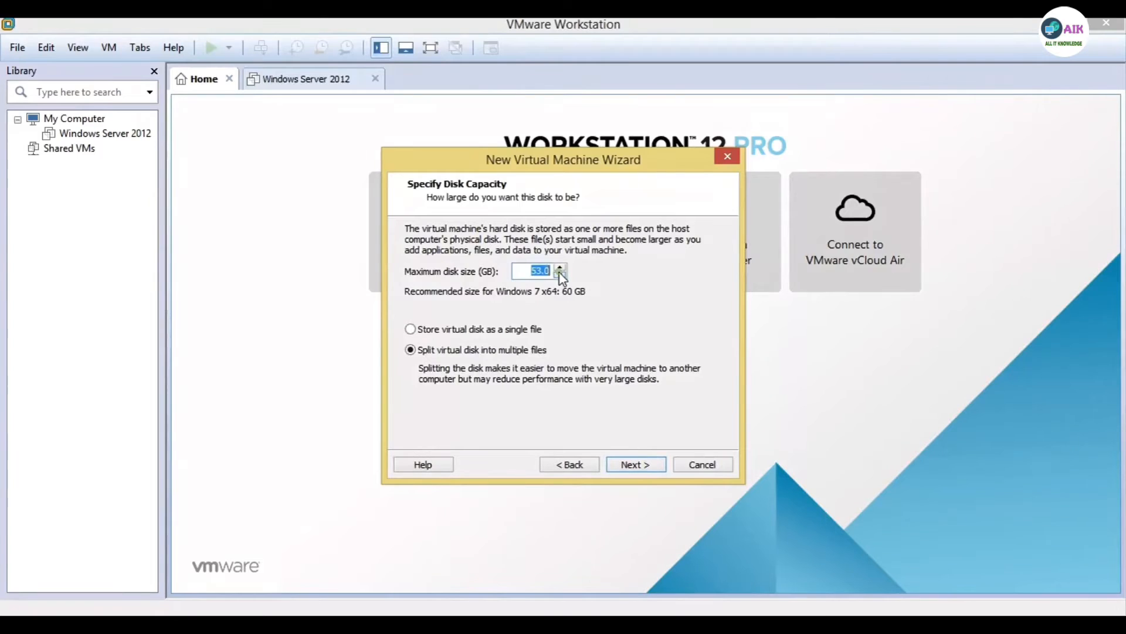
{"action": "left_click", "coordinate": [560, 274]}
{"action": "left_click", "coordinate": [559, 273]}
{"action": "left_click", "coordinate": [559, 274]}
{"action": "left_click", "coordinate": [560, 274]}
{"action": "left_click", "coordinate": [560, 267]}
{"action": "left_click", "coordinate": [630, 468]}
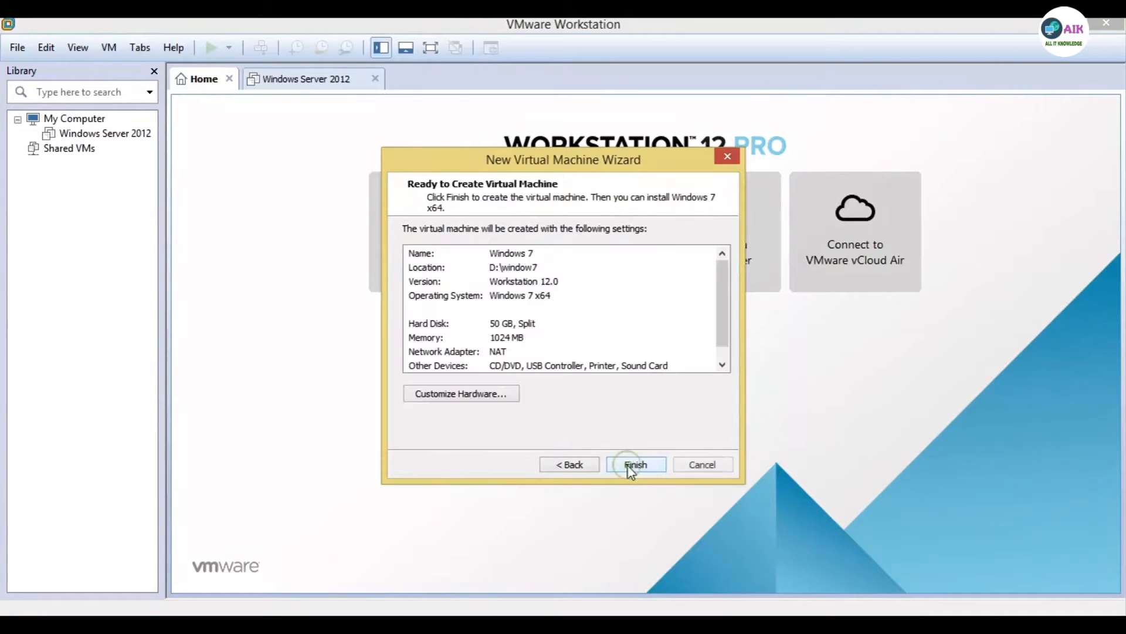
Step: Customize the virtual machine's hardware by setting its memory to 2048 MB
{"action": "left_click", "coordinate": [462, 393]}
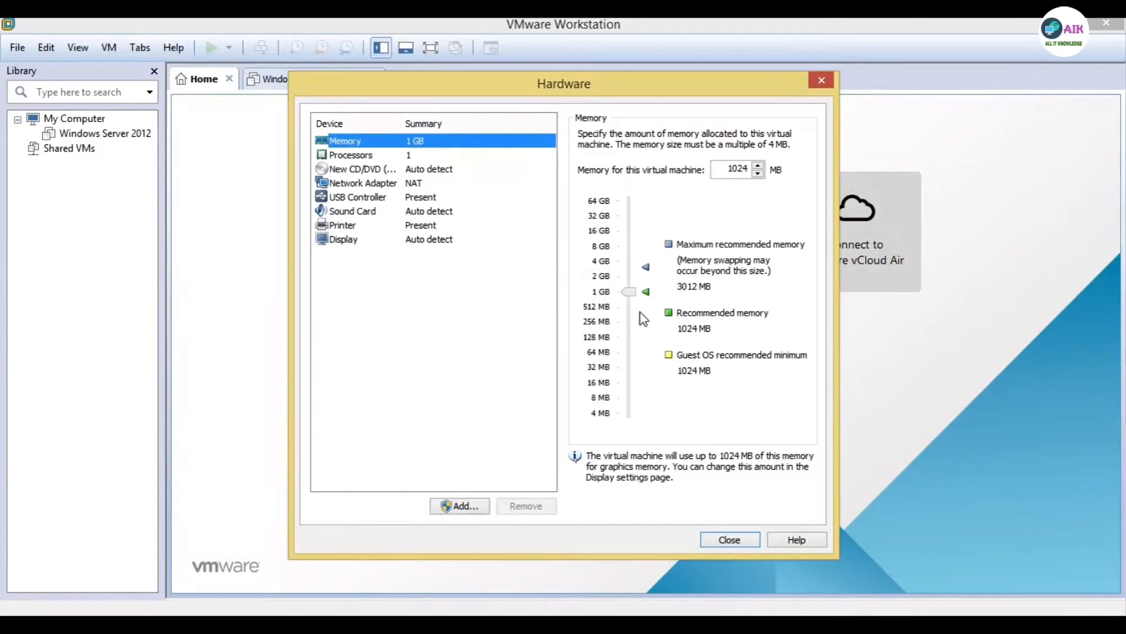
{"action": "left_click", "coordinate": [631, 277]}
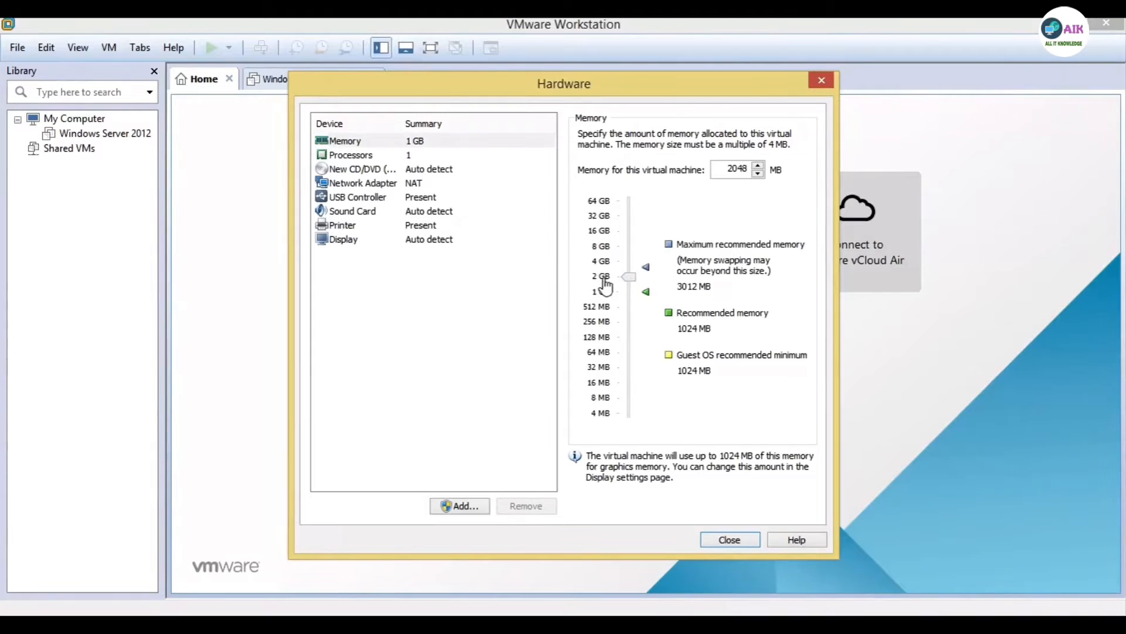
Step: Set the CD/DVD drive to use the ISO image D:\IOS\windows 7.iso and finish creating the virtual machine
{"action": "left_click", "coordinate": [384, 169]}
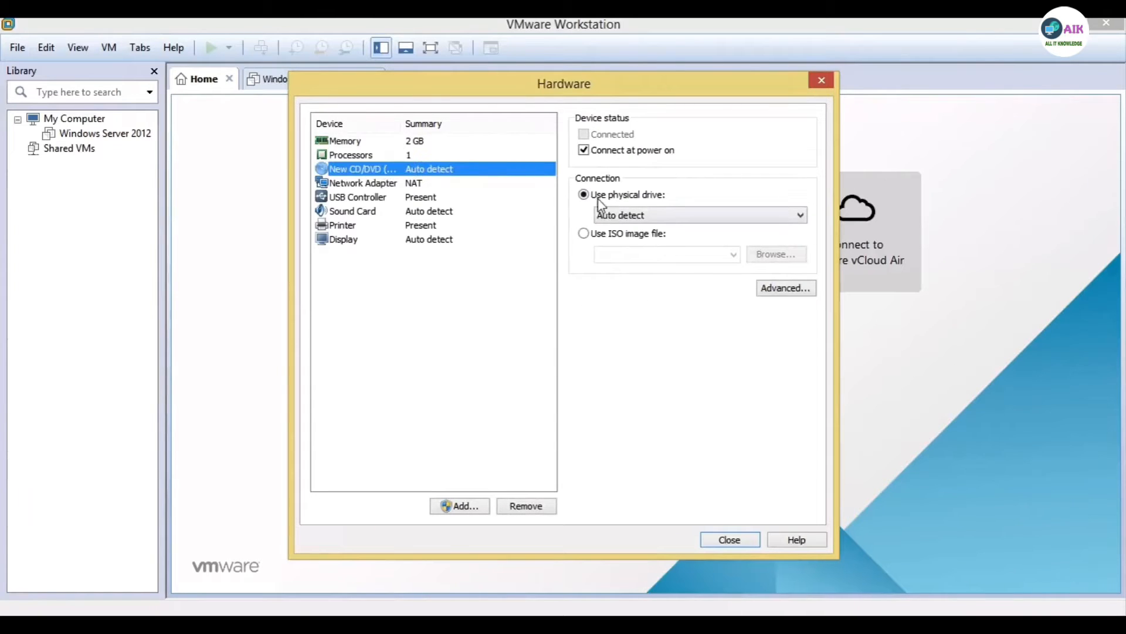
{"action": "left_click", "coordinate": [800, 214]}
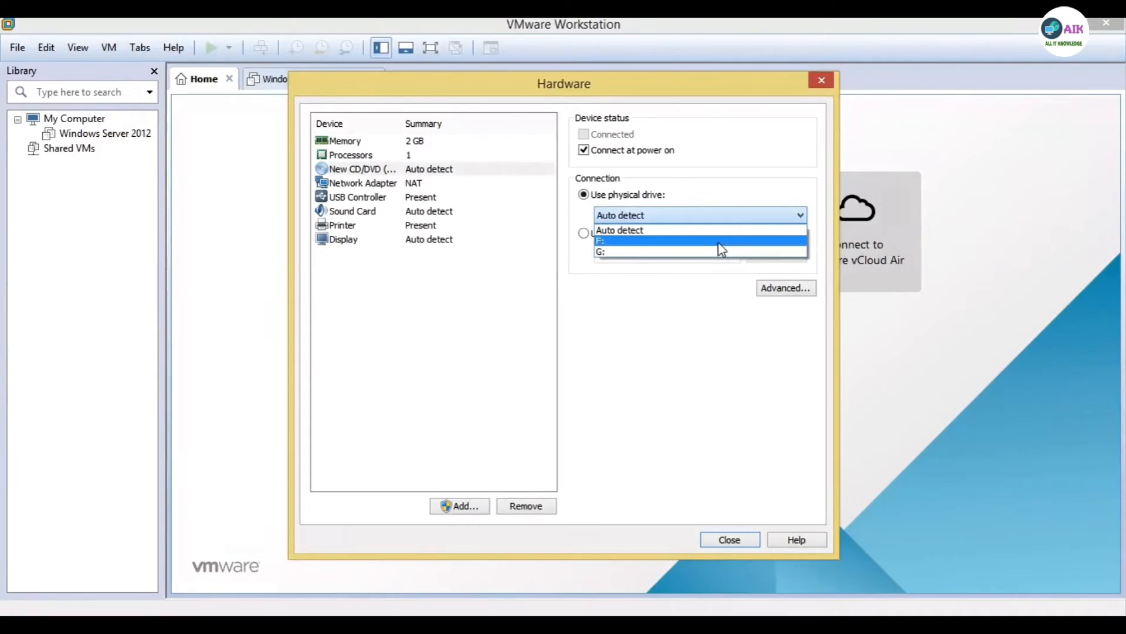
{"action": "left_click", "coordinate": [798, 215]}
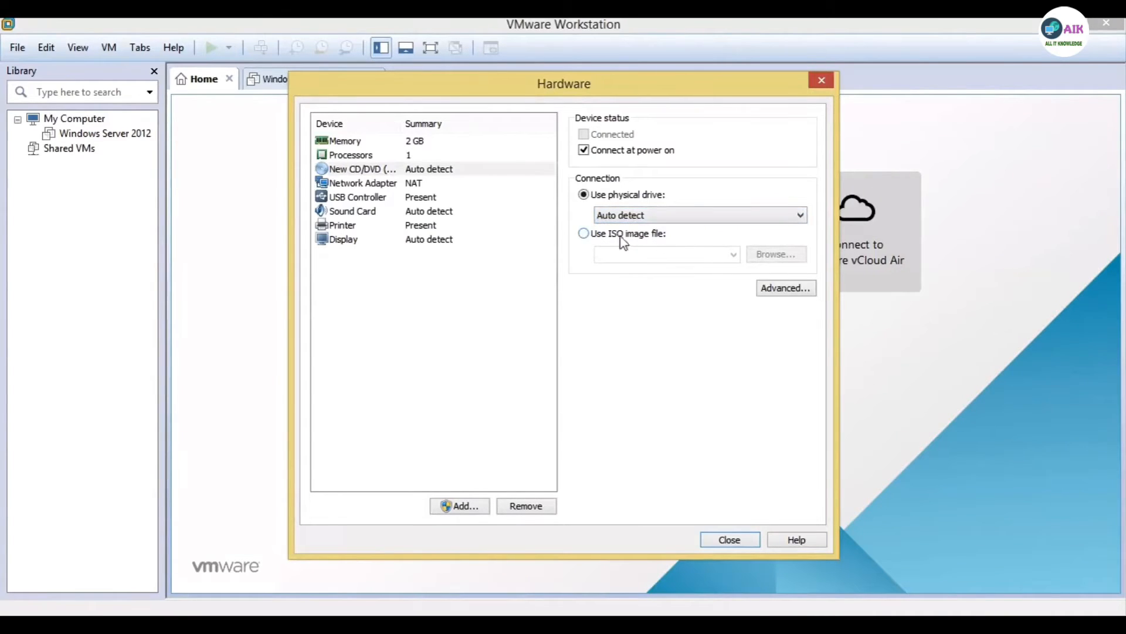
{"action": "left_click", "coordinate": [584, 234]}
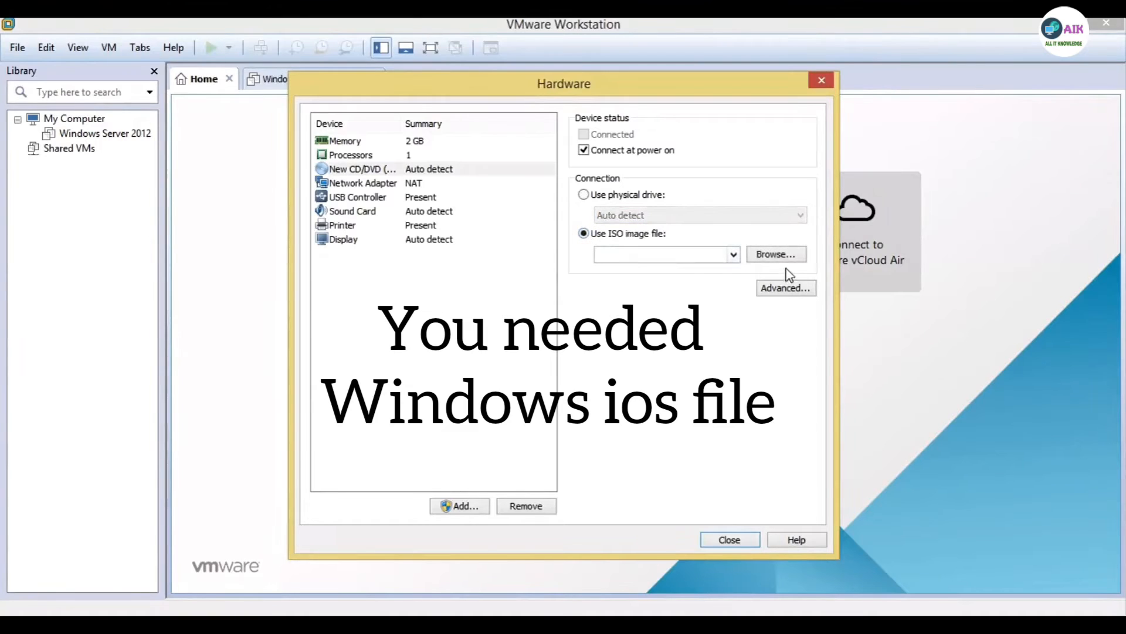
{"action": "left_click", "coordinate": [779, 254]}
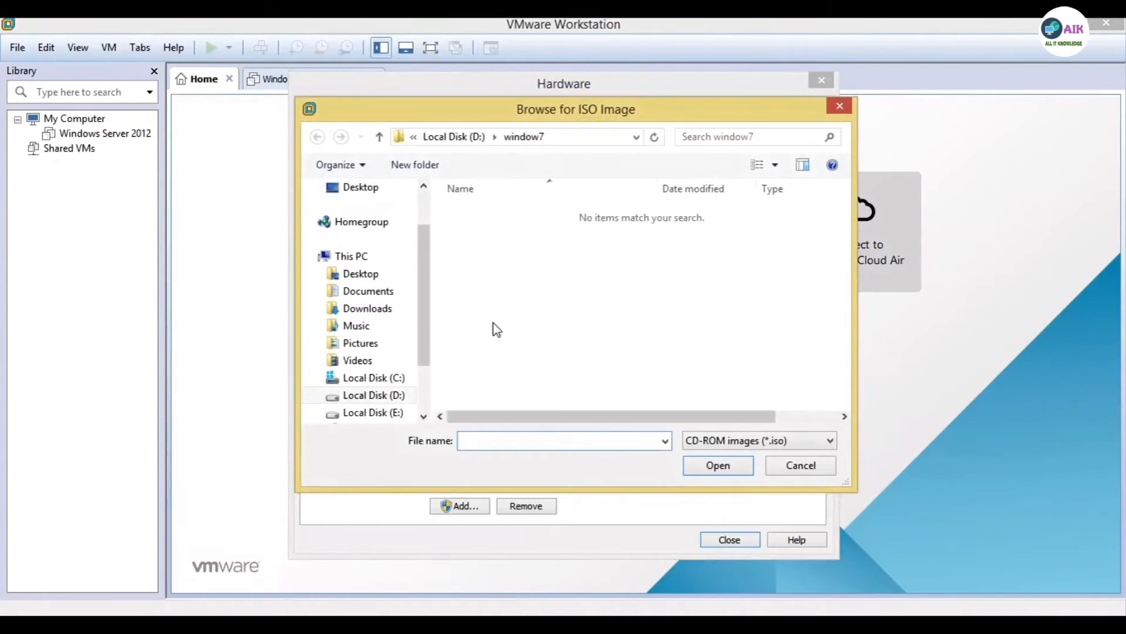
{"action": "left_click", "coordinate": [390, 400]}
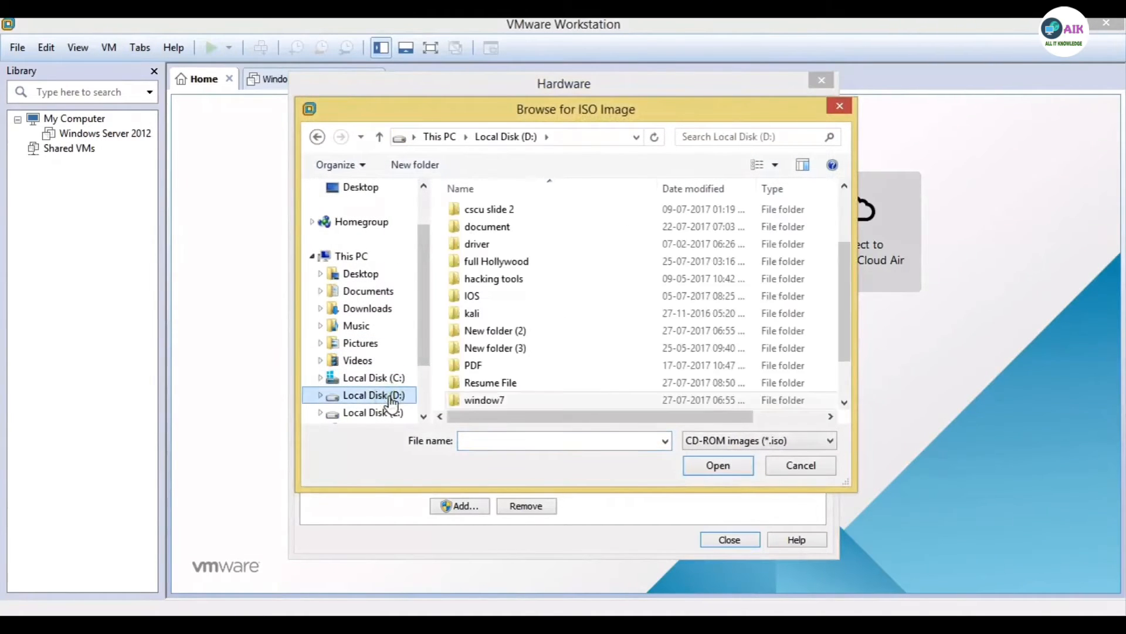
{"action": "double_click", "coordinate": [487, 297]}
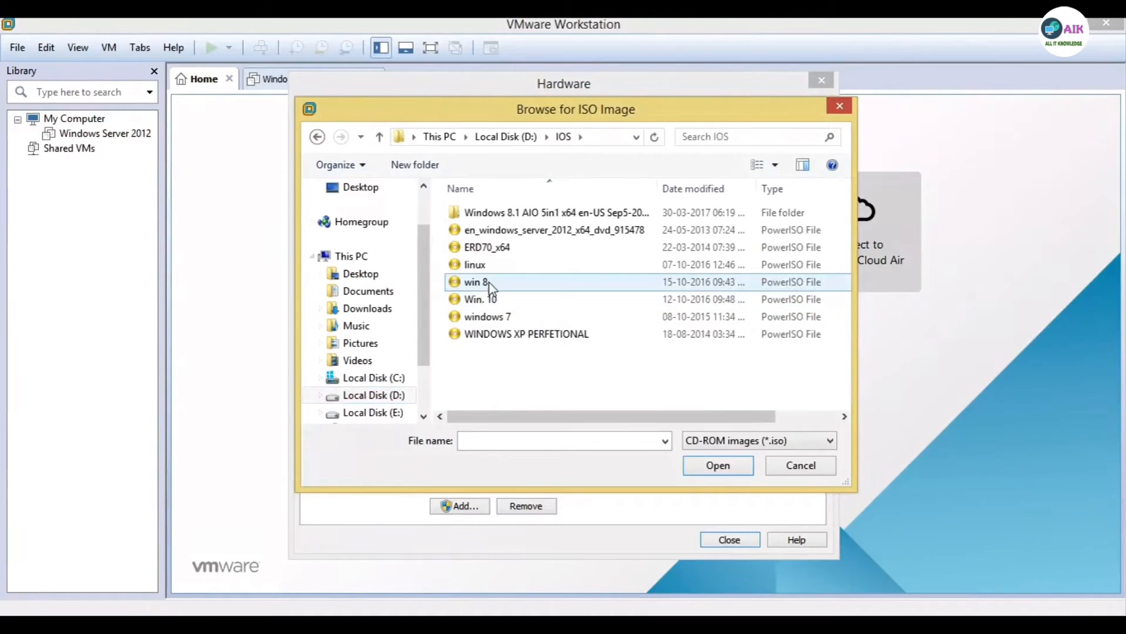
{"action": "left_click", "coordinate": [489, 316]}
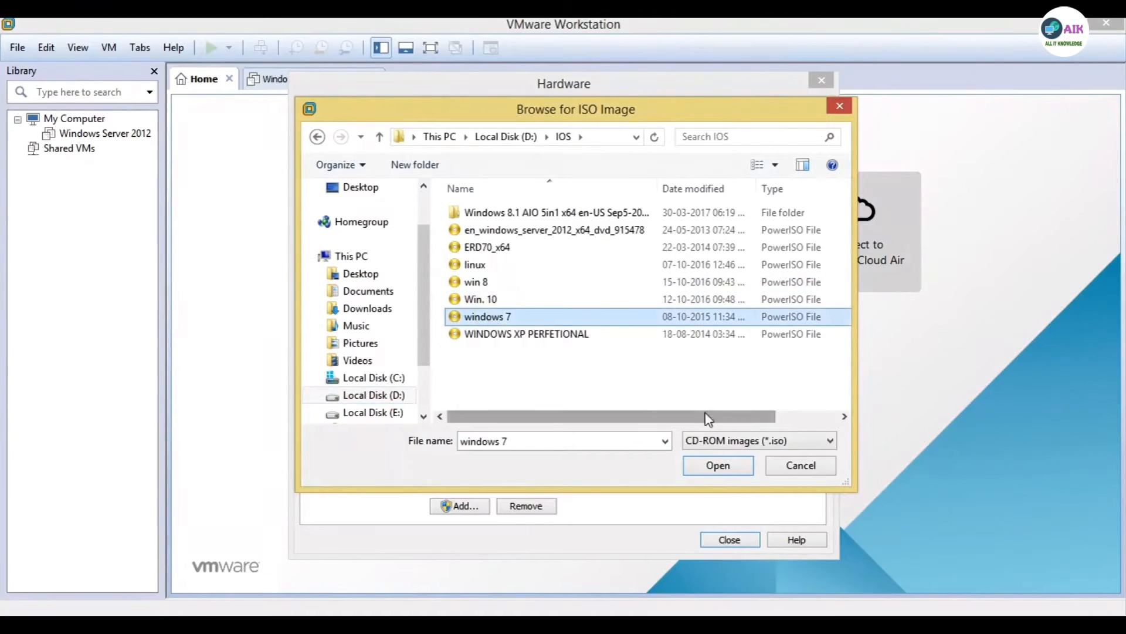
{"action": "left_click", "coordinate": [713, 463]}
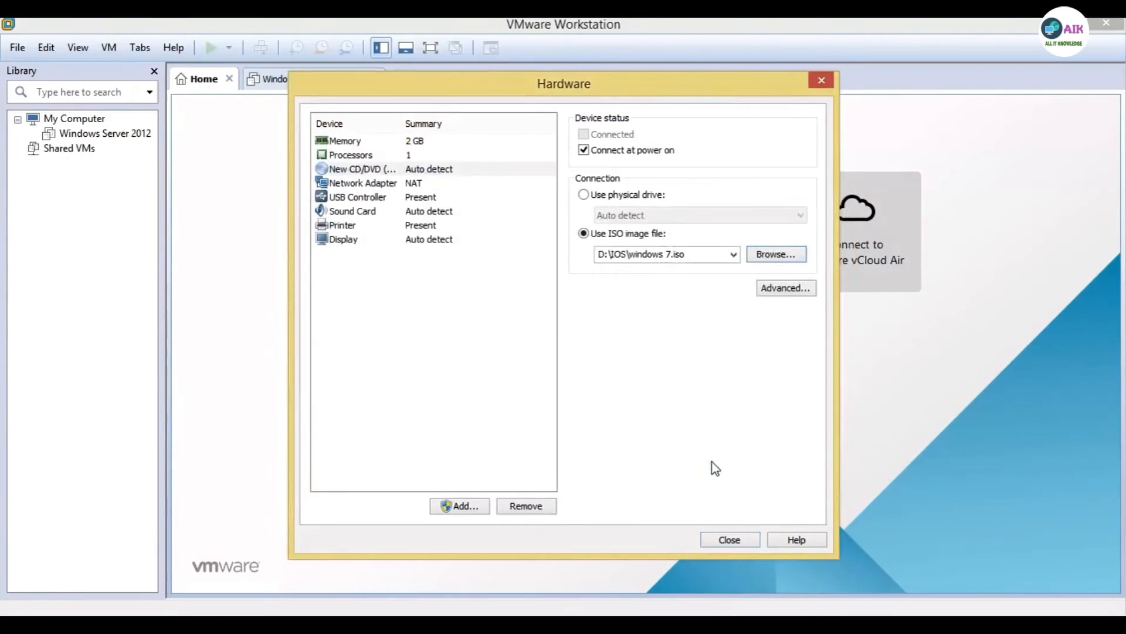
{"action": "left_click", "coordinate": [730, 540]}
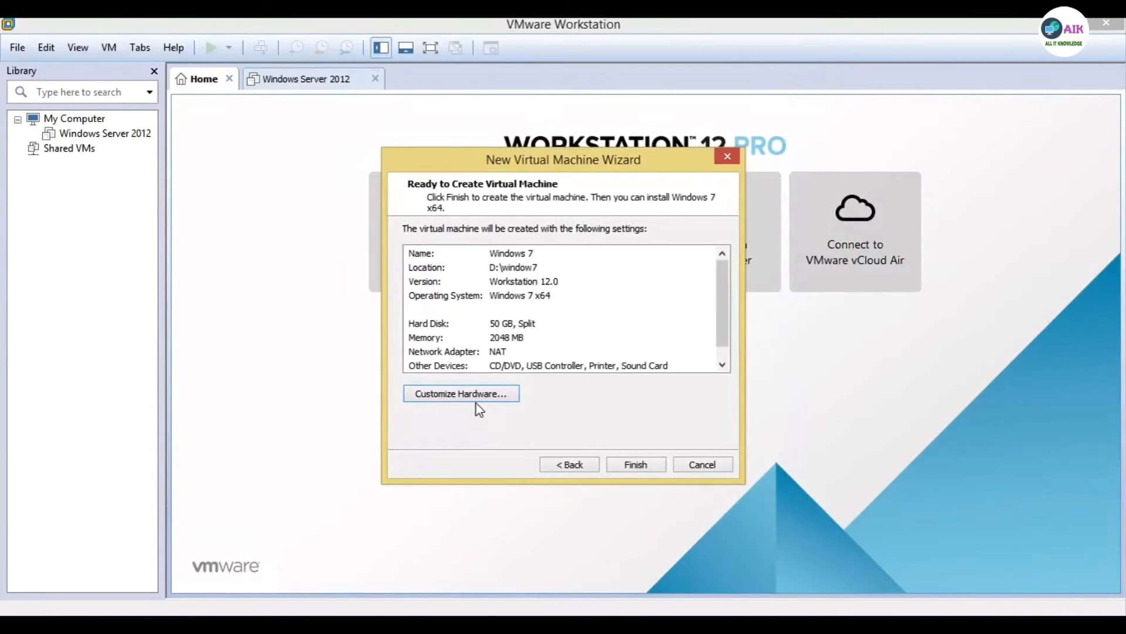
{"action": "left_click", "coordinate": [638, 466]}
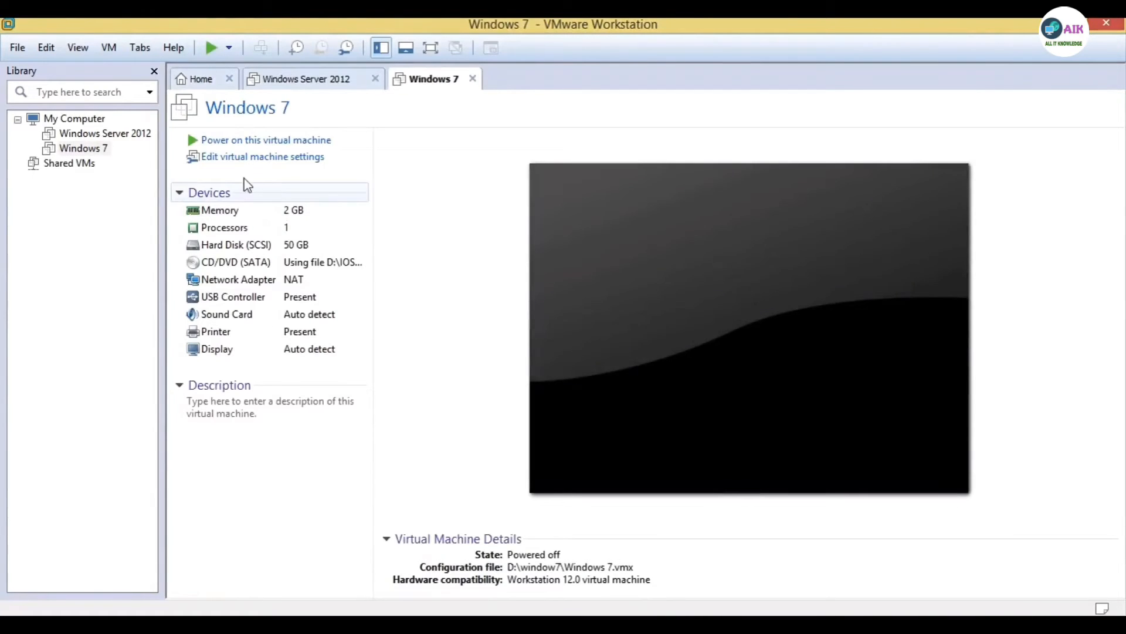
Step: Power on the Windows 7 virtual machine and display it in full screen
{"action": "left_click", "coordinate": [246, 145]}
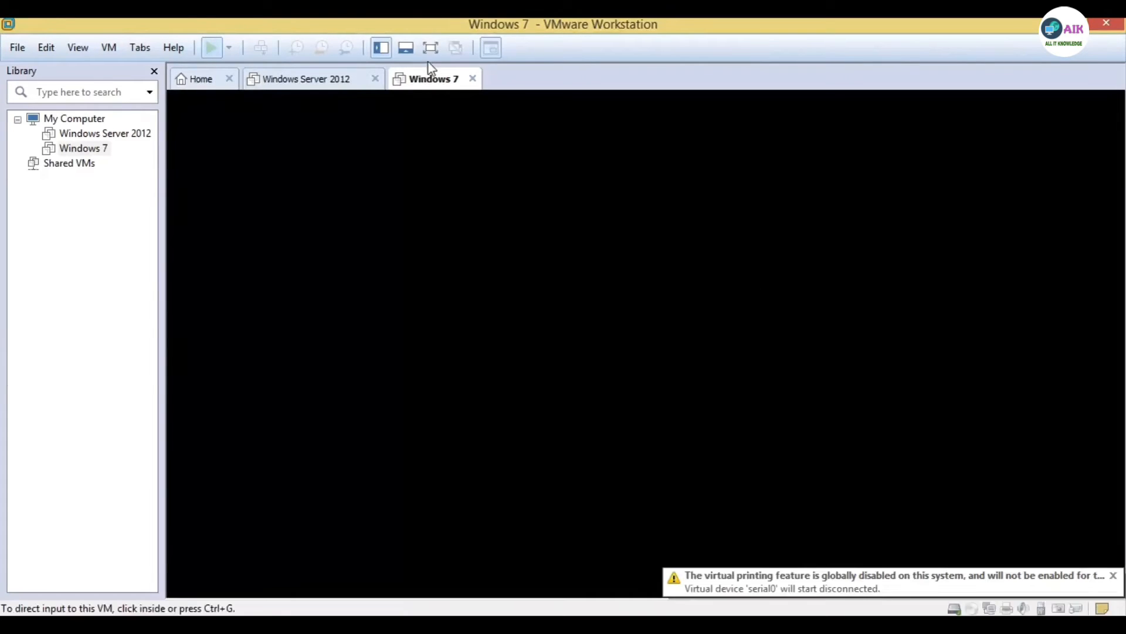
{"action": "left_click", "coordinate": [646, 408]}
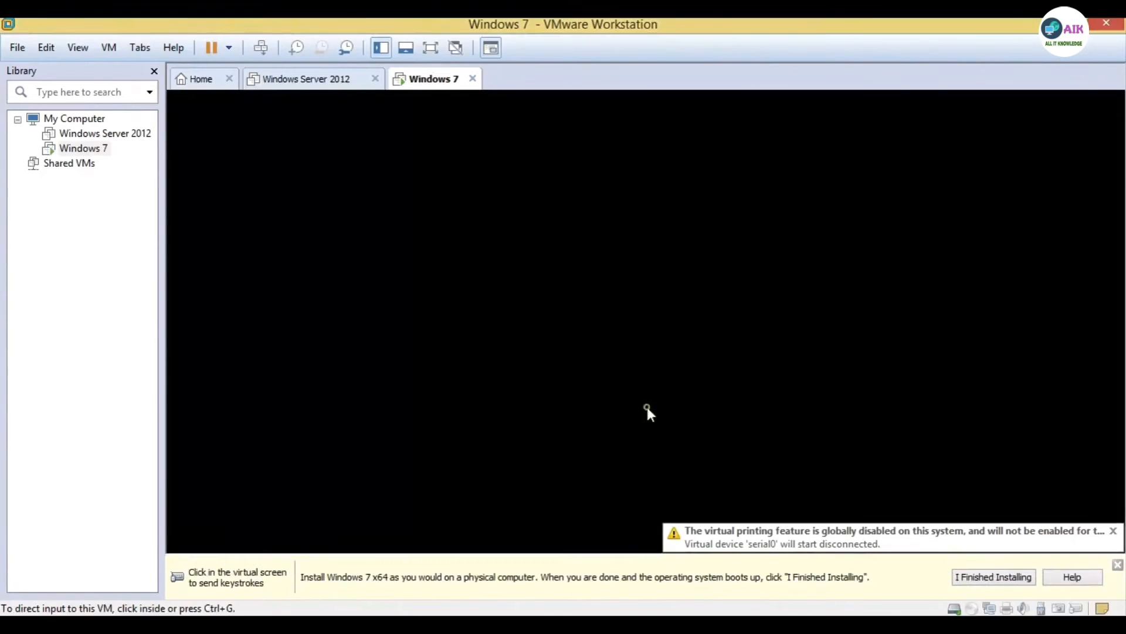
{"action": "left_click", "coordinate": [431, 50]}
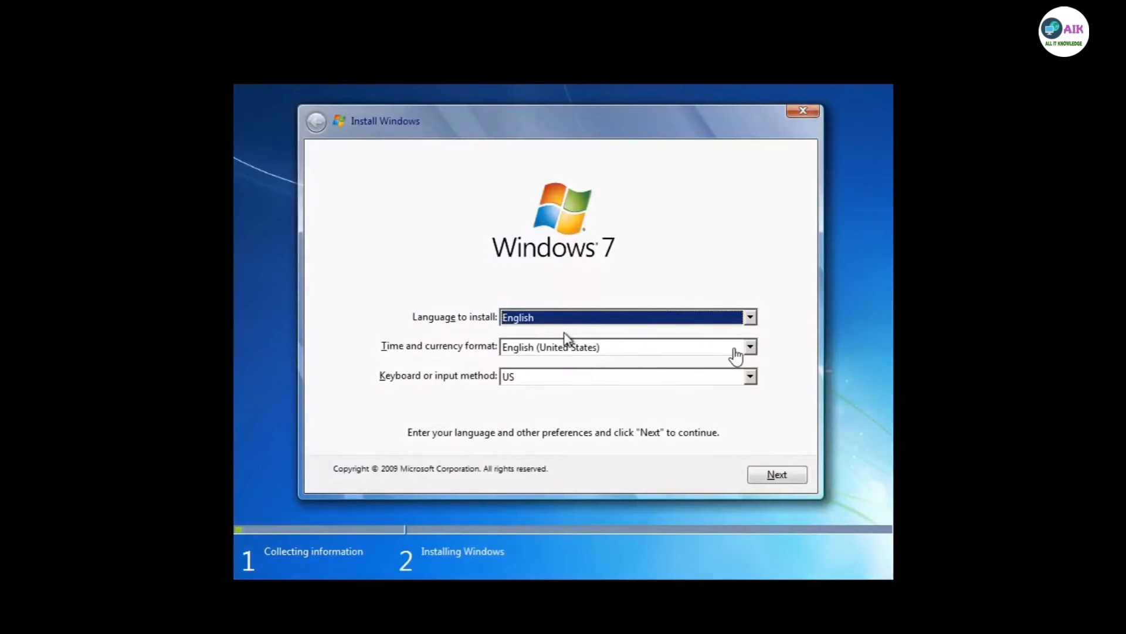
Step: Set the time and currency format of the Windows 7 installation to English (India) and proceed with setup
{"action": "left_click", "coordinate": [751, 346]}
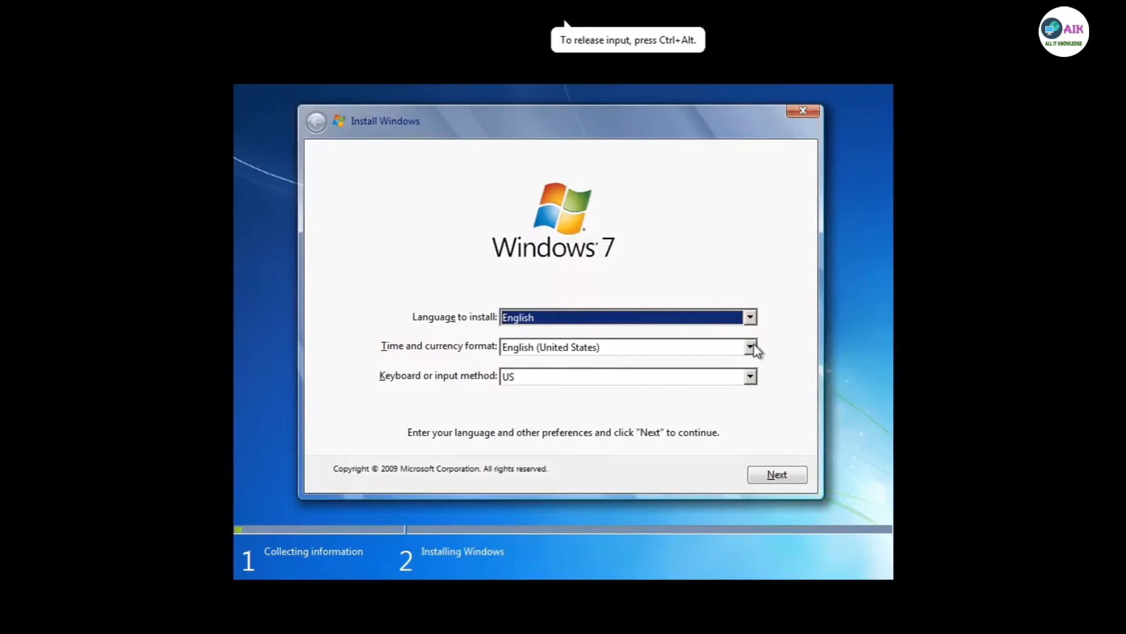
{"action": "left_click", "coordinate": [665, 343]}
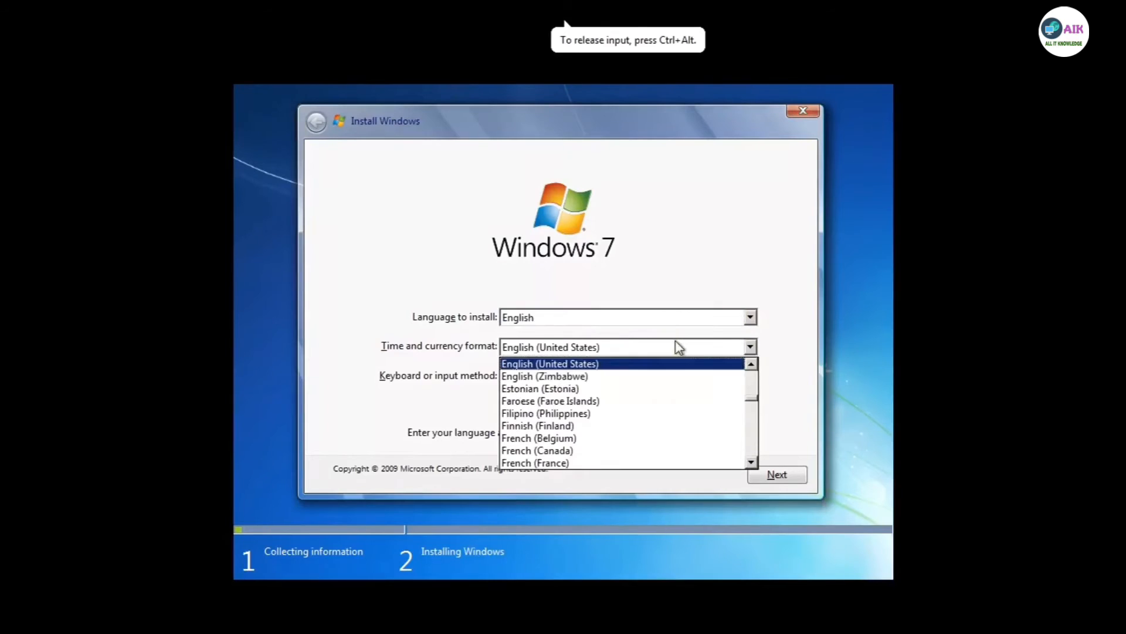
{"action": "key", "text": "e"}
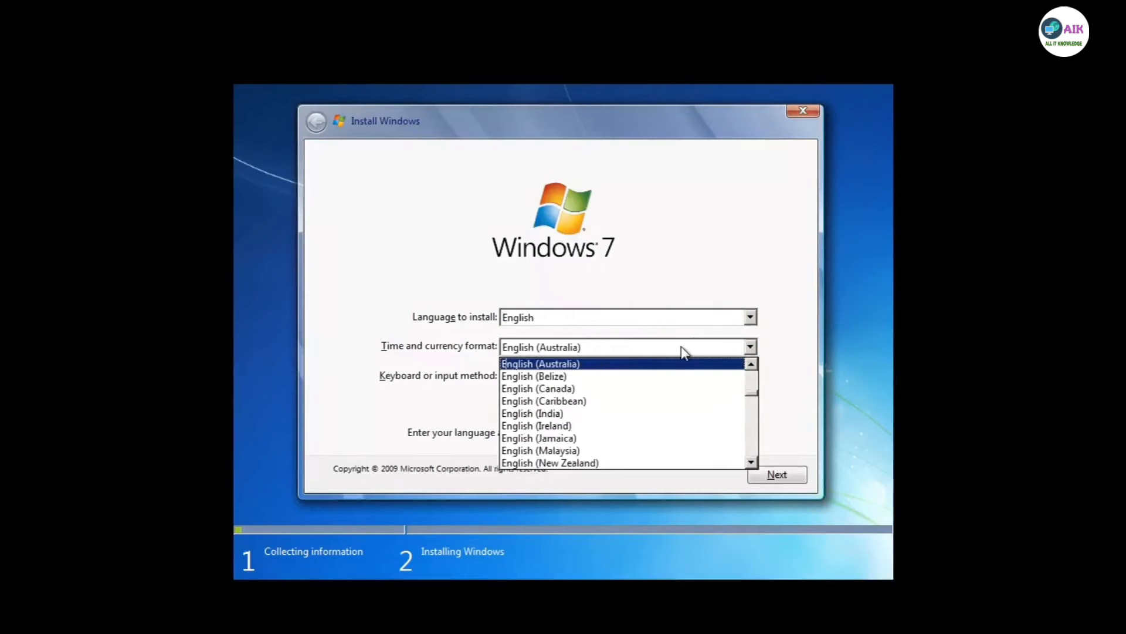
{"action": "left_click", "coordinate": [608, 413]}
{"action": "left_click", "coordinate": [800, 479]}
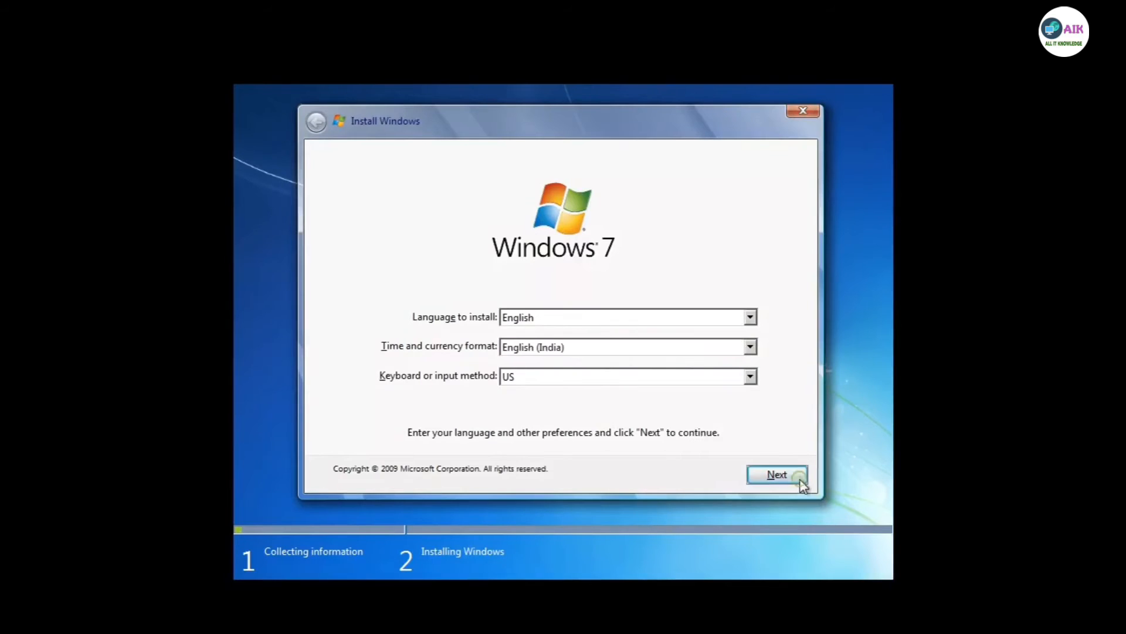
Step: Continue through the setup wizard and start installing Windows on Disk 0 Unallocated Space
{"action": "left_click", "coordinate": [766, 473]}
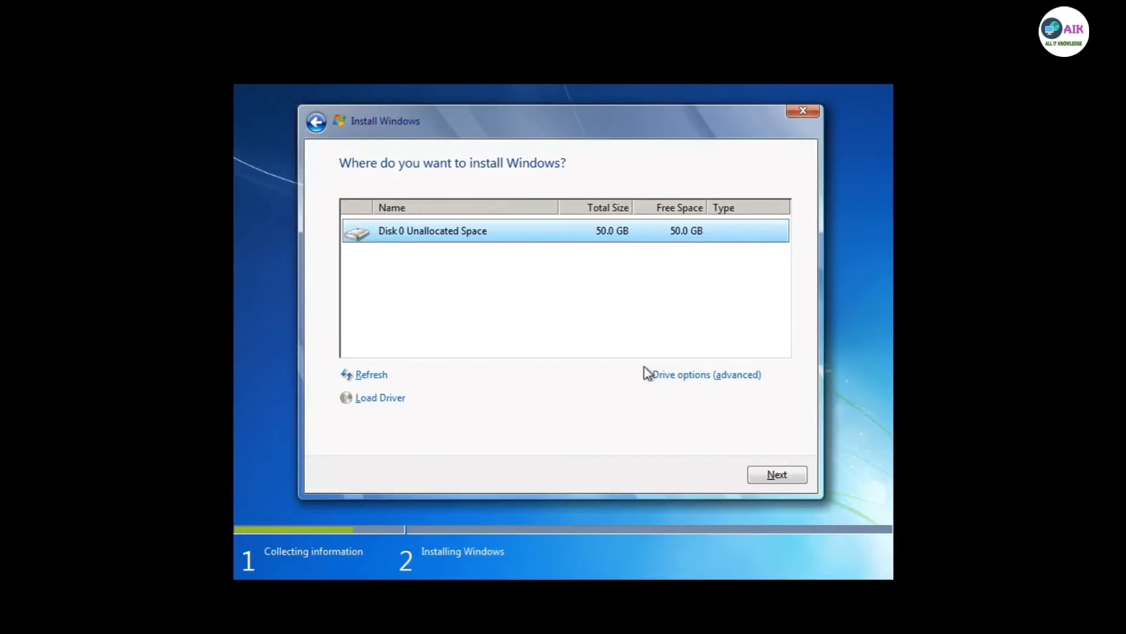
{"action": "left_click", "coordinate": [774, 474]}
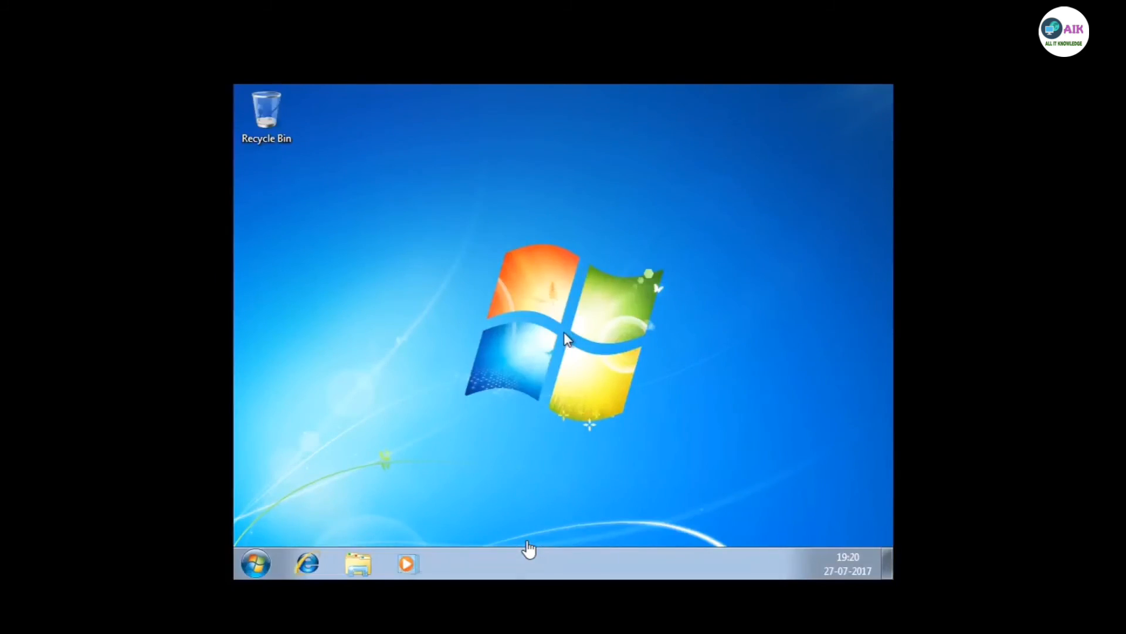
Step: In the desktop icon settings, enable the Computer, User's Files, Network and Control Panel icons and apply the change
{"action": "left_click", "coordinate": [529, 549]}
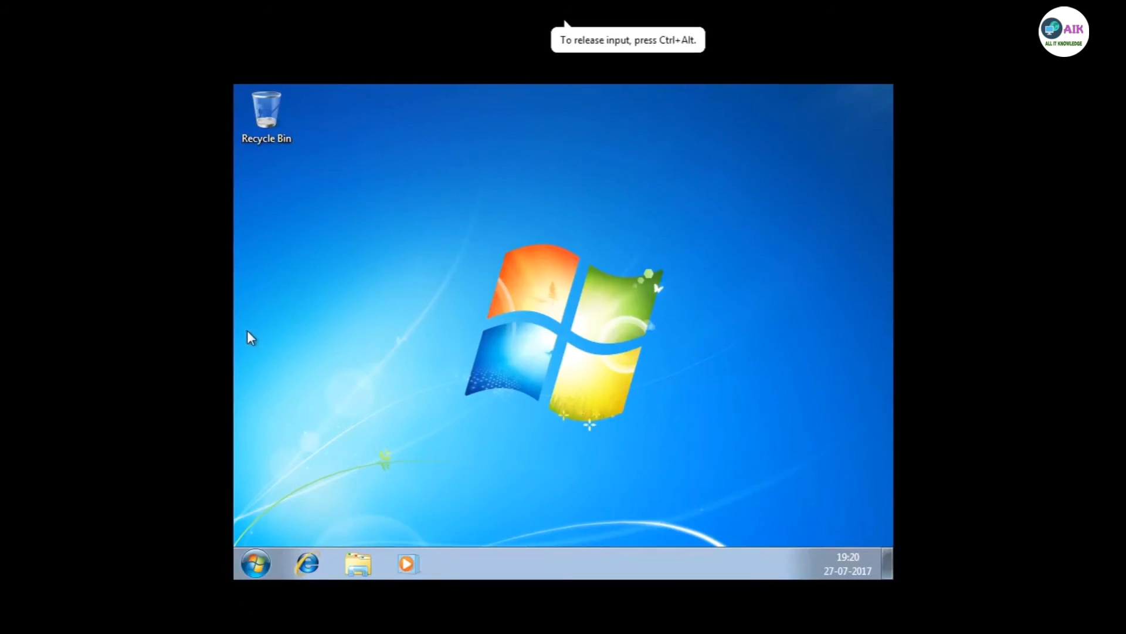
{"action": "right_click", "coordinate": [315, 341]}
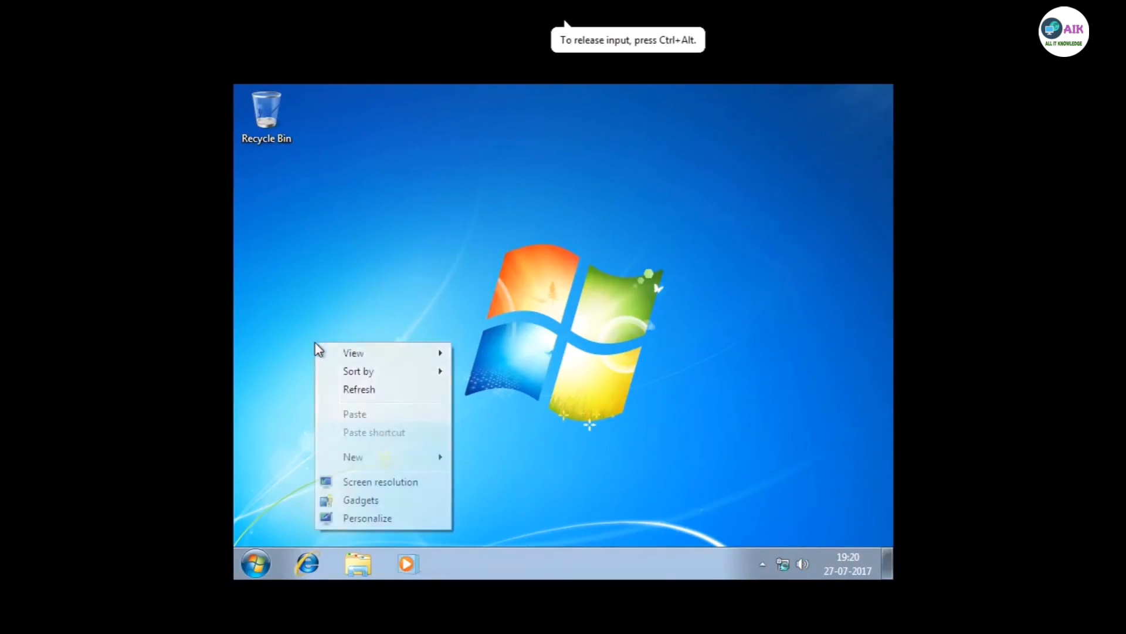
{"action": "left_click", "coordinate": [376, 519]}
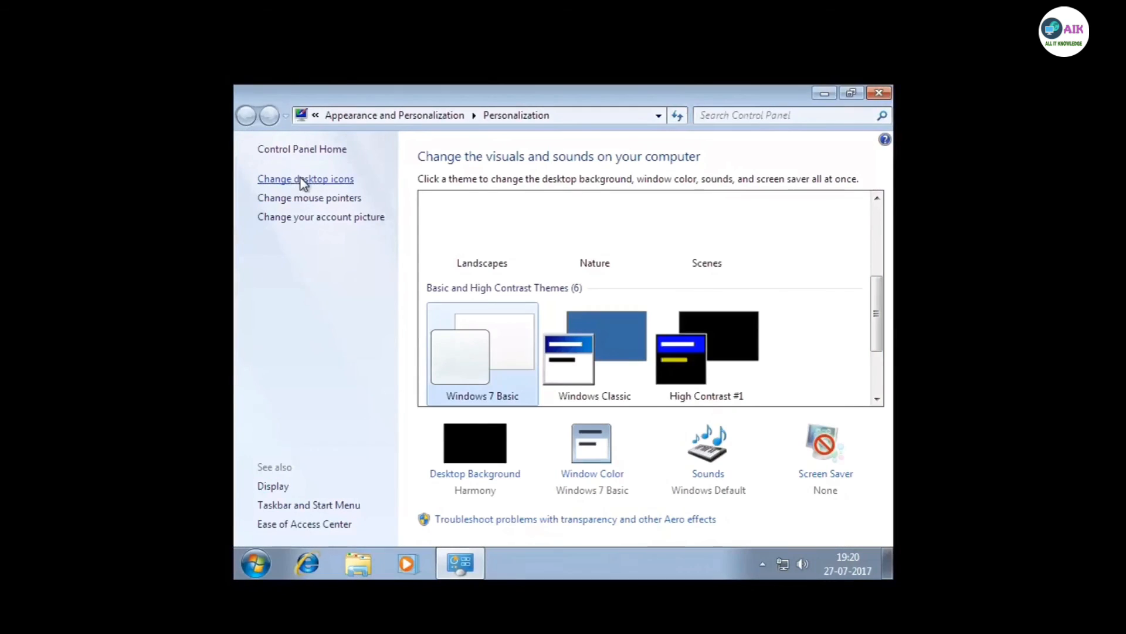
{"action": "left_click", "coordinate": [305, 179]}
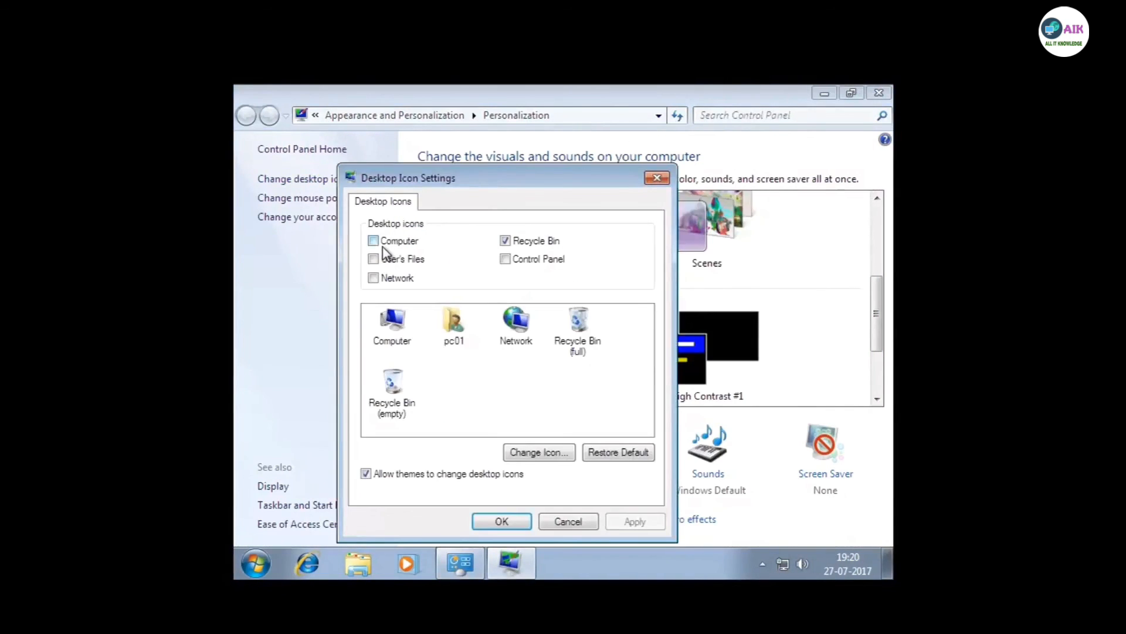
{"action": "left_click", "coordinate": [382, 246]}
{"action": "left_click", "coordinate": [381, 260]}
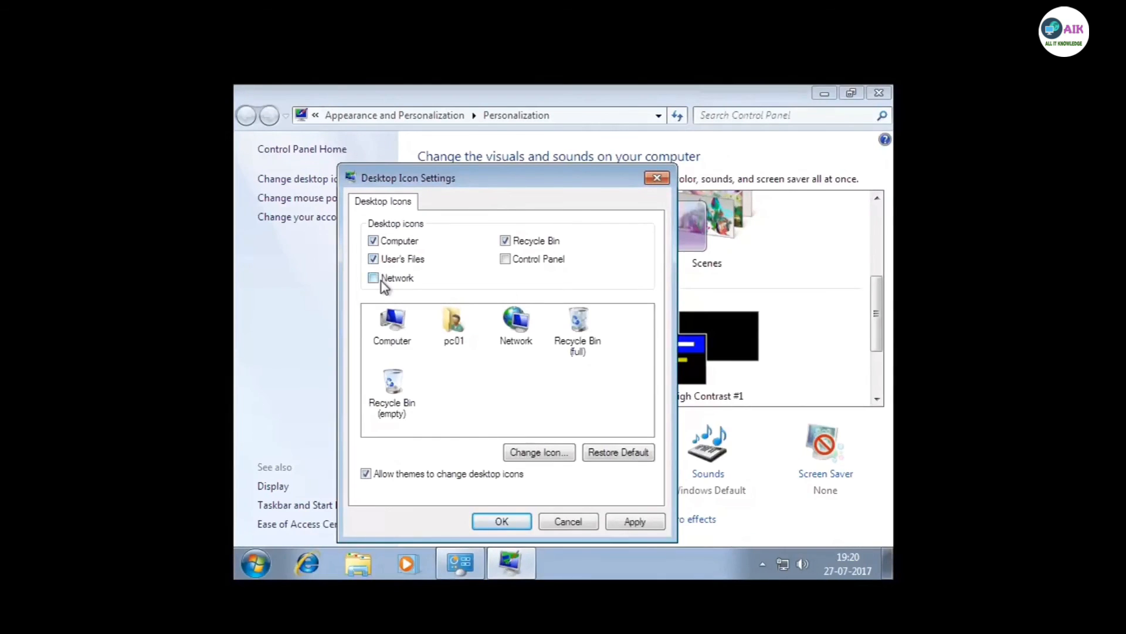
{"action": "left_click", "coordinate": [382, 278]}
{"action": "left_click", "coordinate": [531, 262]}
{"action": "left_click", "coordinate": [625, 523]}
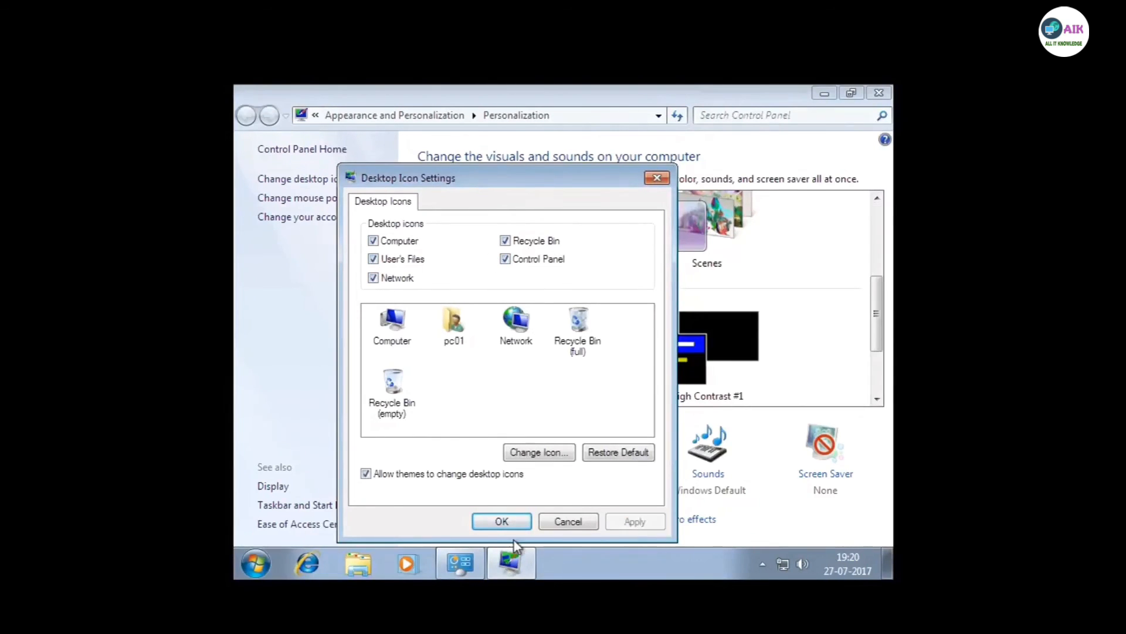
{"action": "left_click", "coordinate": [499, 525]}
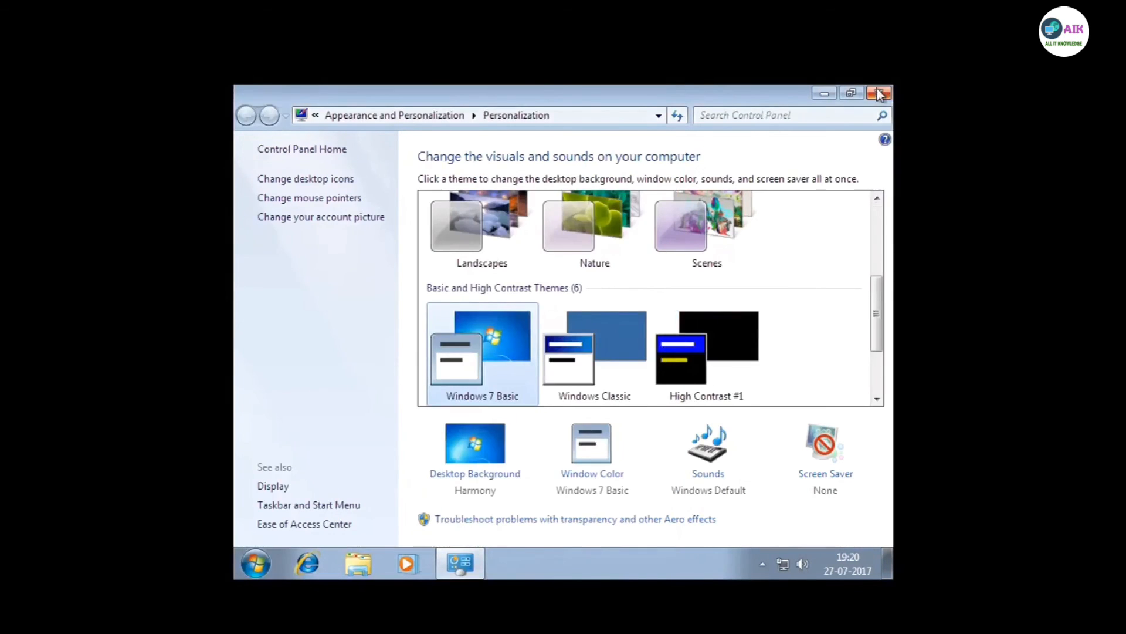